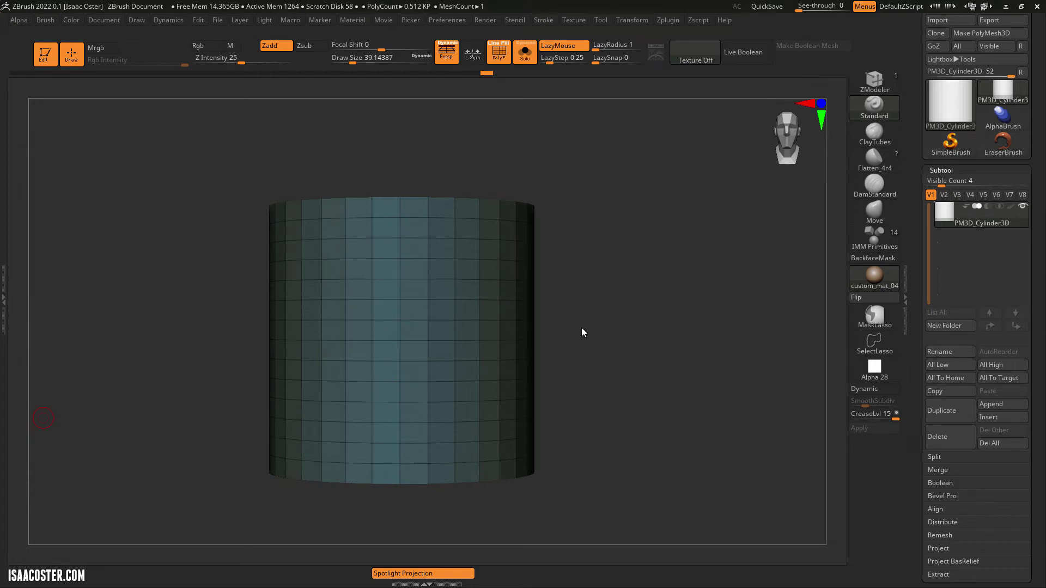
Set the visibility selection brush to SelectRect.
left_click_drag(582, 328, 584, 313, "shift")
left_click_drag(573, 354, 579, 353, "alt")
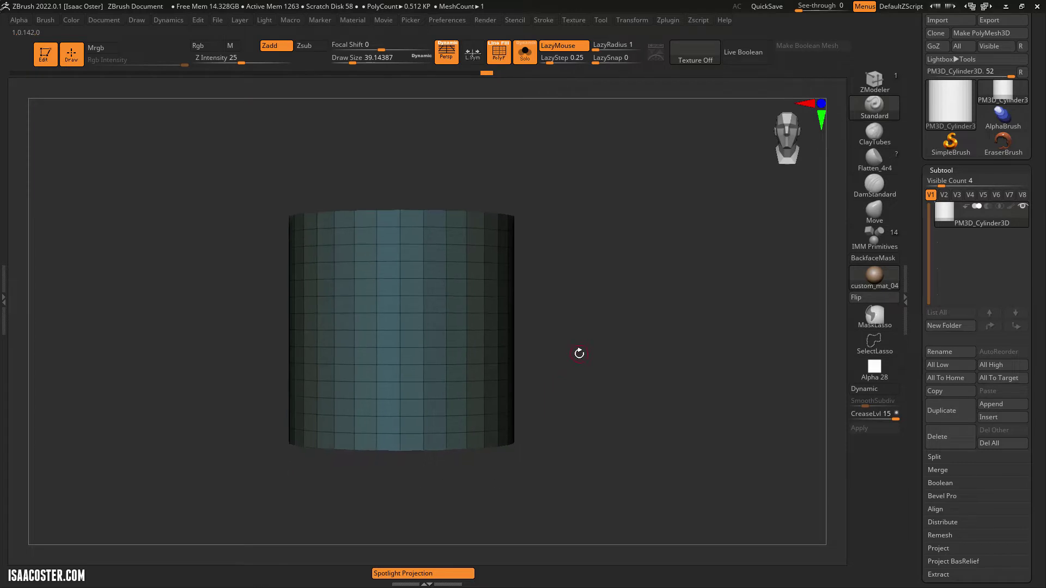
mouse_move(629, 326)
left_mouse_down()
mouse_move(631, 344)
mouse_move(676, 322)
mouse_move(616, 330)
left_mouse_up()
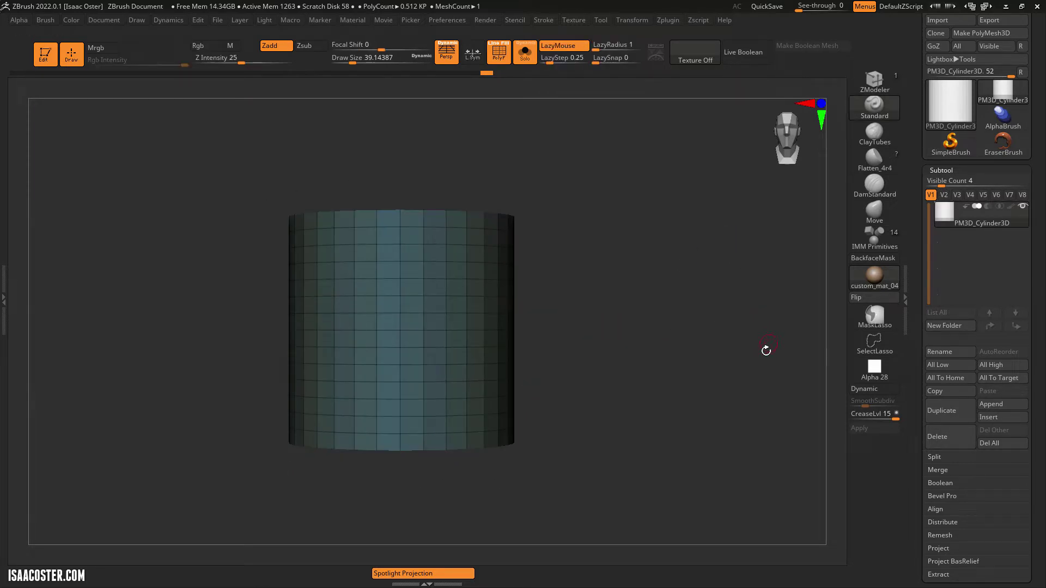
key("ctrl+shift")
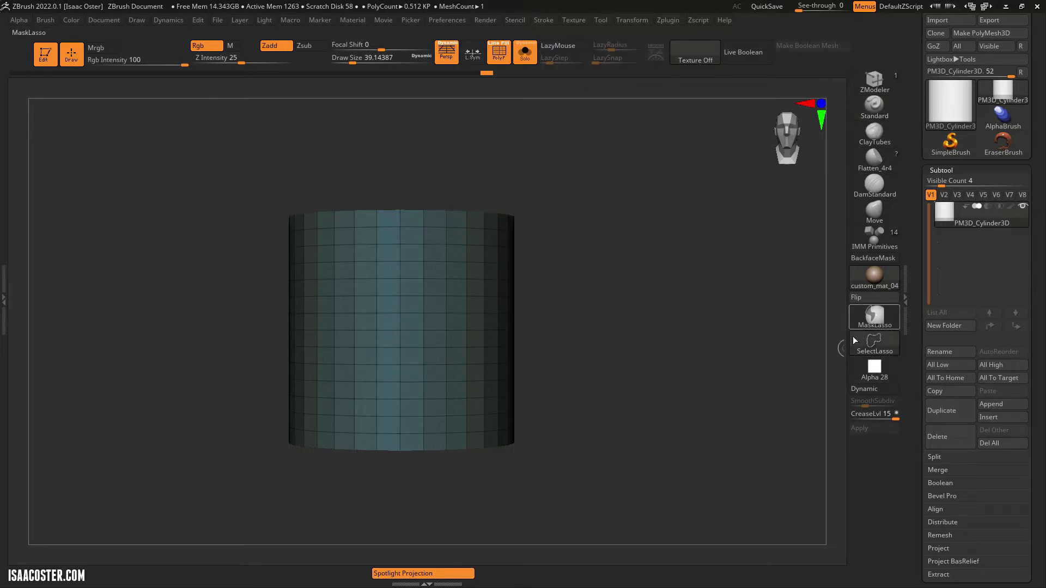
left_click(859, 342)
left_click(650, 417)
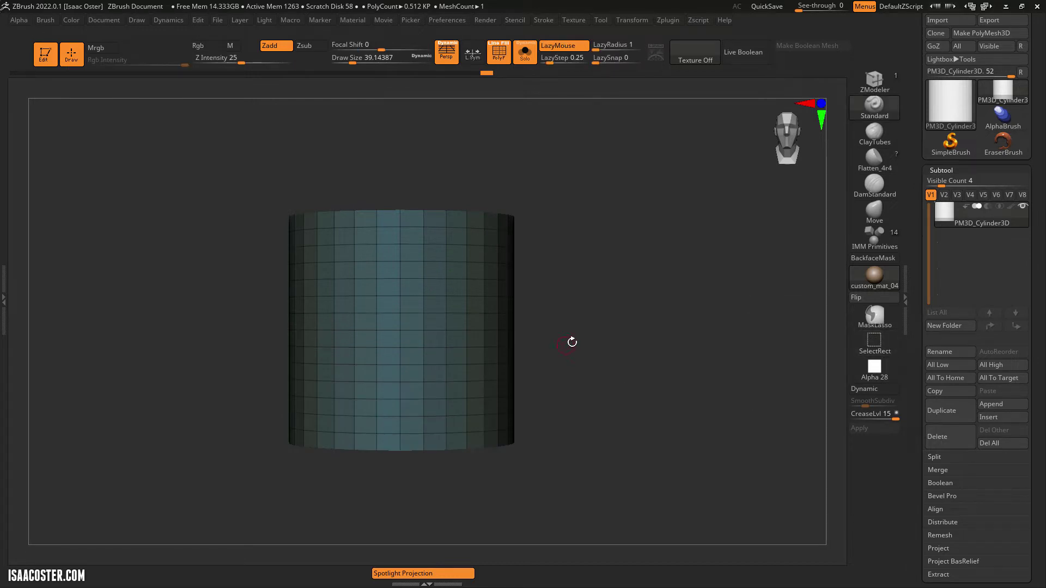
Isolate the lower part of the cylinder with a rectangular selection and restore the full mesh.
left_click_drag(600, 327, 653, 320, "alt")
key("ctrl+shift")
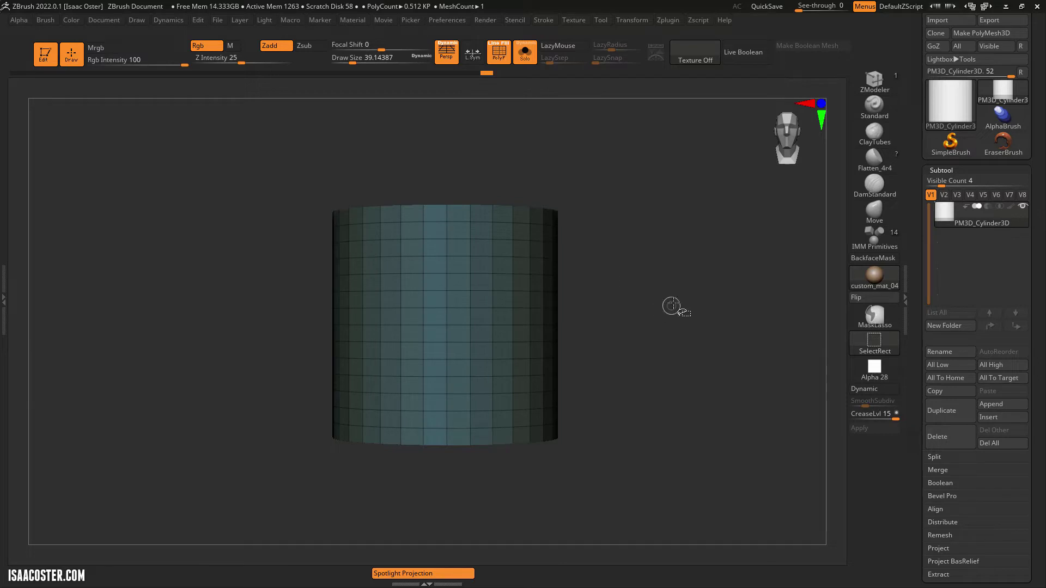
left_click_drag(668, 303, 237, 504, "ctrl+shift")
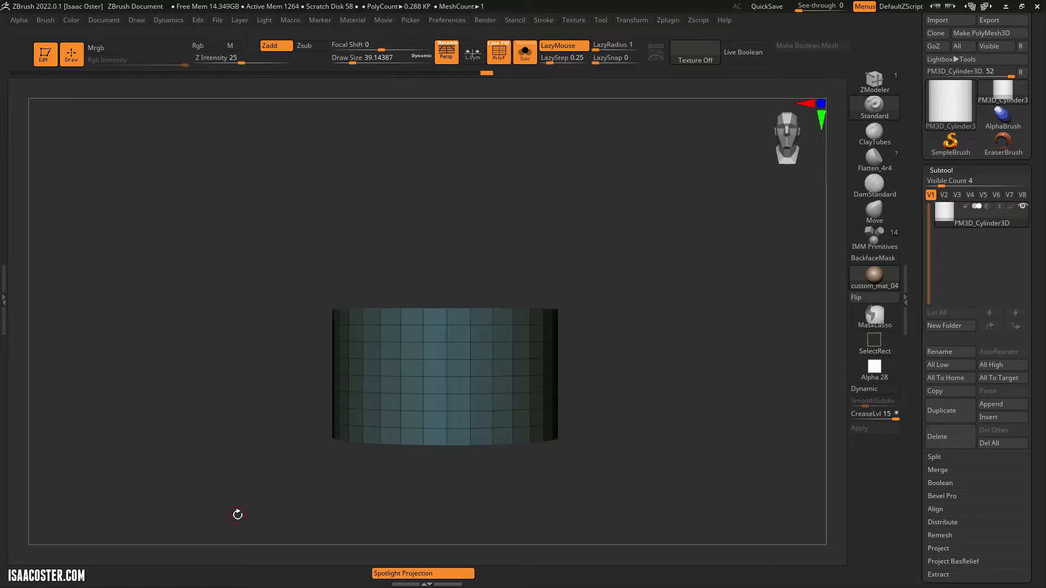
left_click_drag(631, 402, 563, 295)
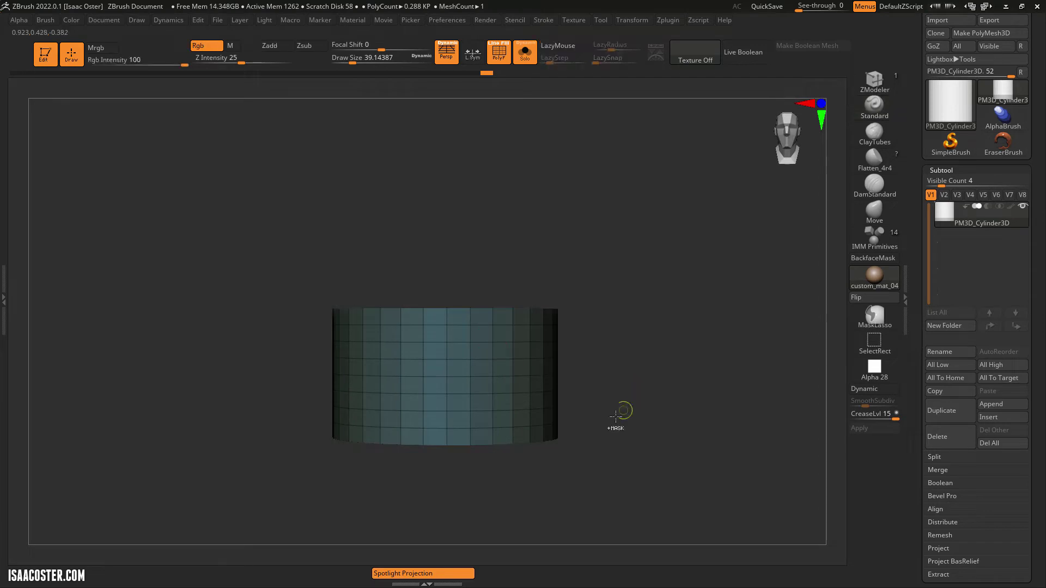
left_click_drag(621, 416, 595, 431)
left_click_drag(656, 268, 440, 315)
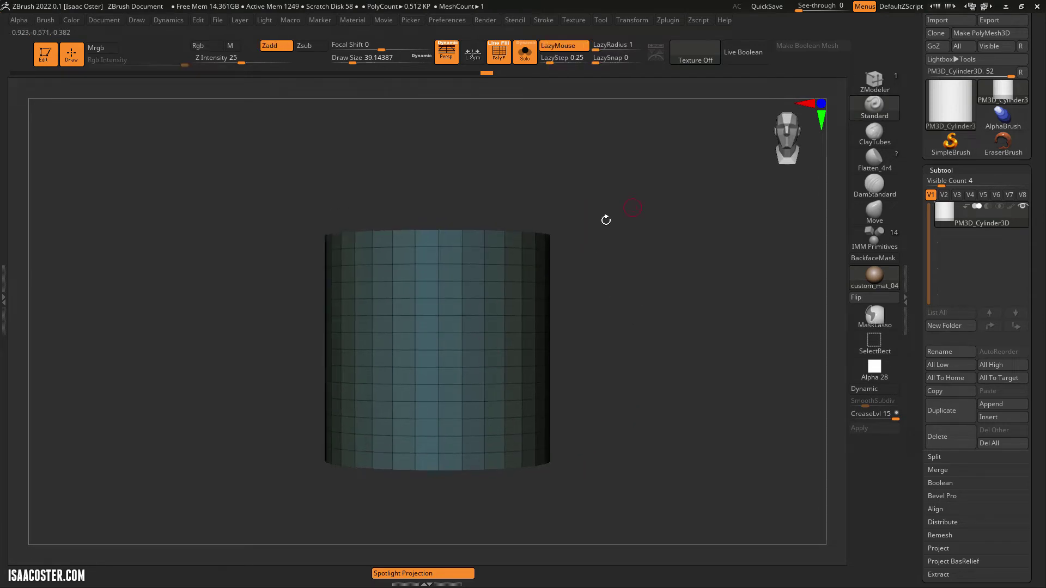
Isolate a narrow band around the middle of the cylinder and unhide the rest.
left_click_drag(638, 151, 229, 397, "ctrl+shift")
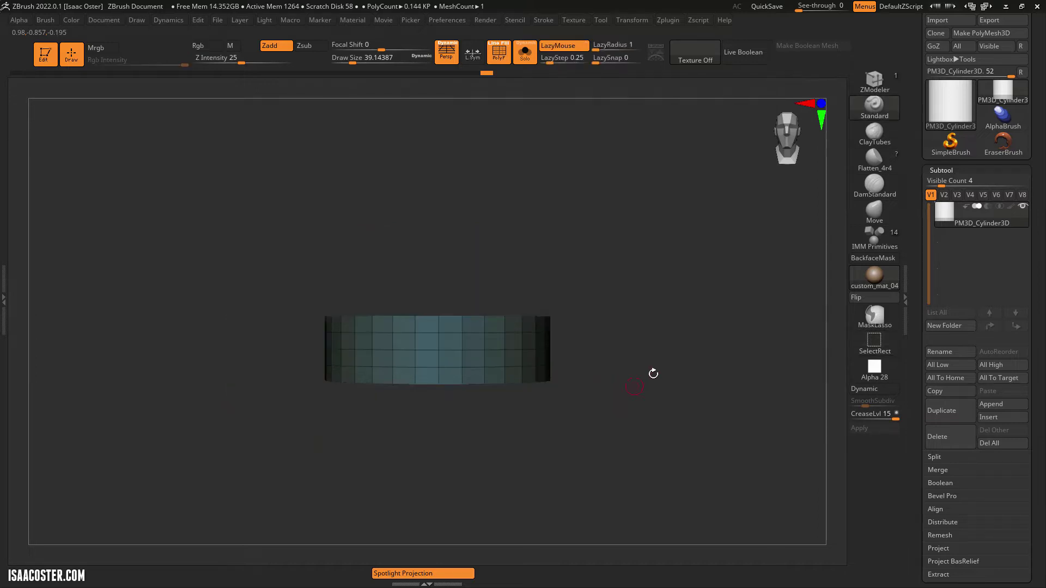
left_click_drag(653, 374, 710, 385)
left_click(619, 406, "ctrl+shift")
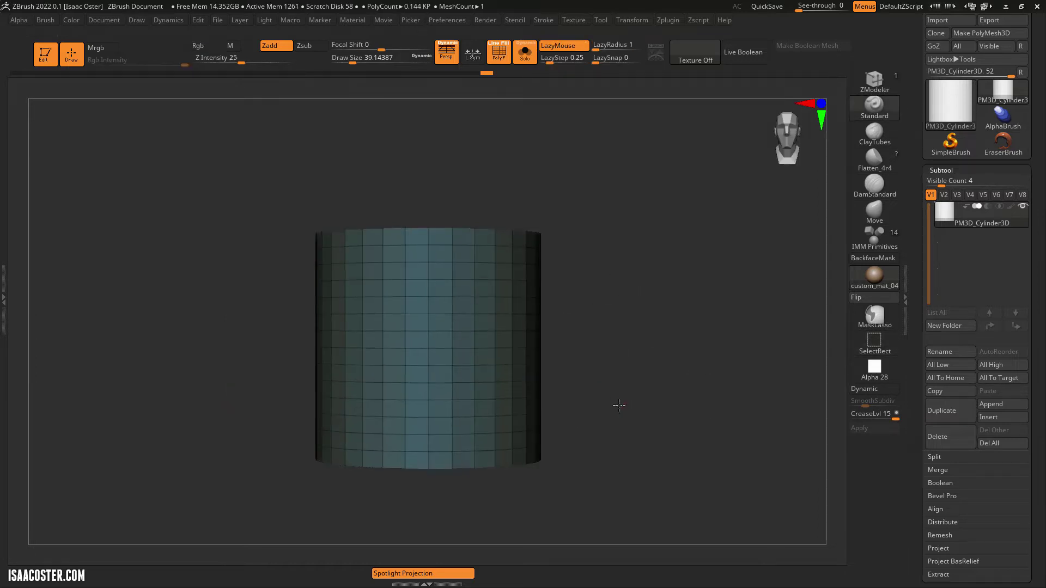
Isolate the upper rows of the cylinder, inverting the visibility back and forth before showing the whole mesh.
left_click_drag(660, 159, 206, 327, "ctrl+shift")
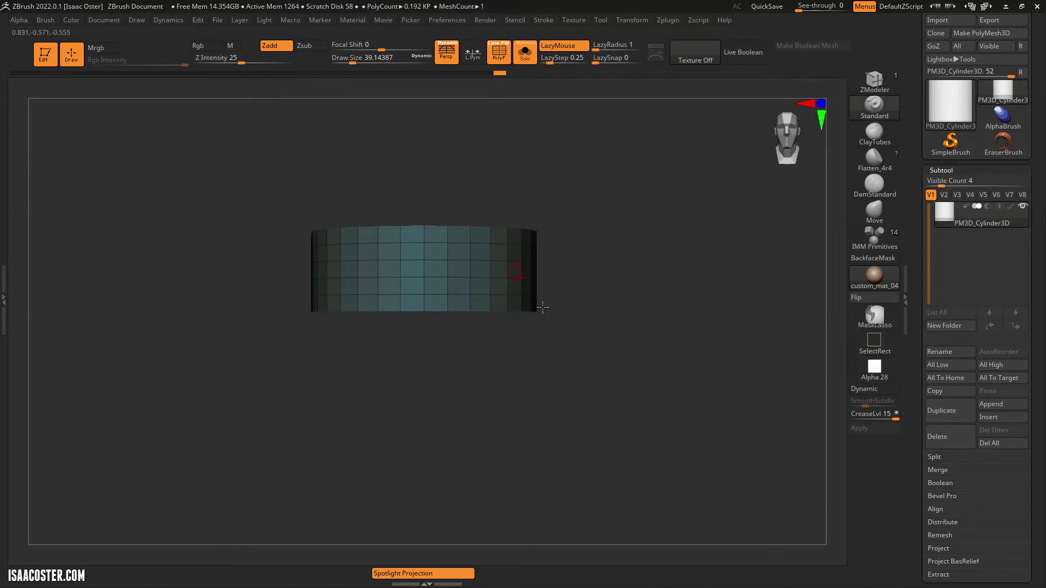
key("ctrl+shift")
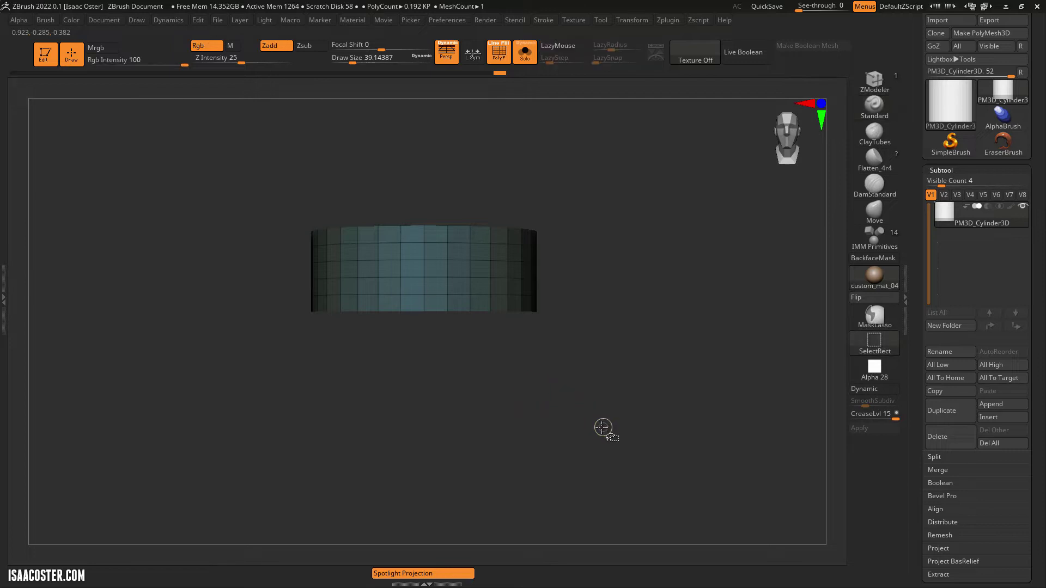
left_click_drag(692, 261, 622, 380, "ctrl+shift")
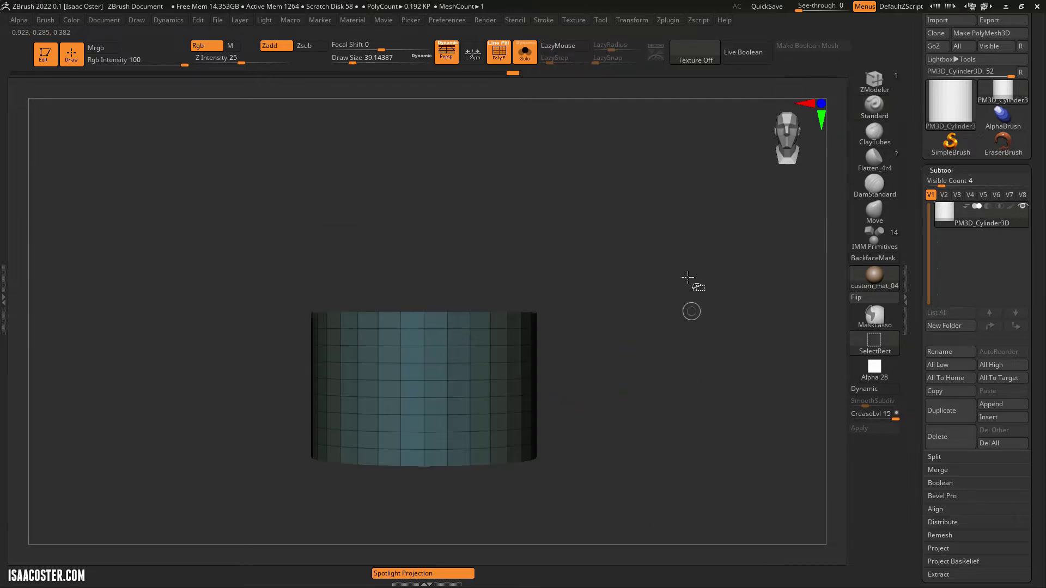
left_click_drag(702, 260, 630, 389, "ctrl+shift")
left_click_drag(703, 290, 652, 403, "ctrl+shift")
mouse_move(670, 360)
left_mouse_down("ctrl+shift")
mouse_move(711, 264)
mouse_move(670, 352)
left_mouse_up("ctrl+shift")
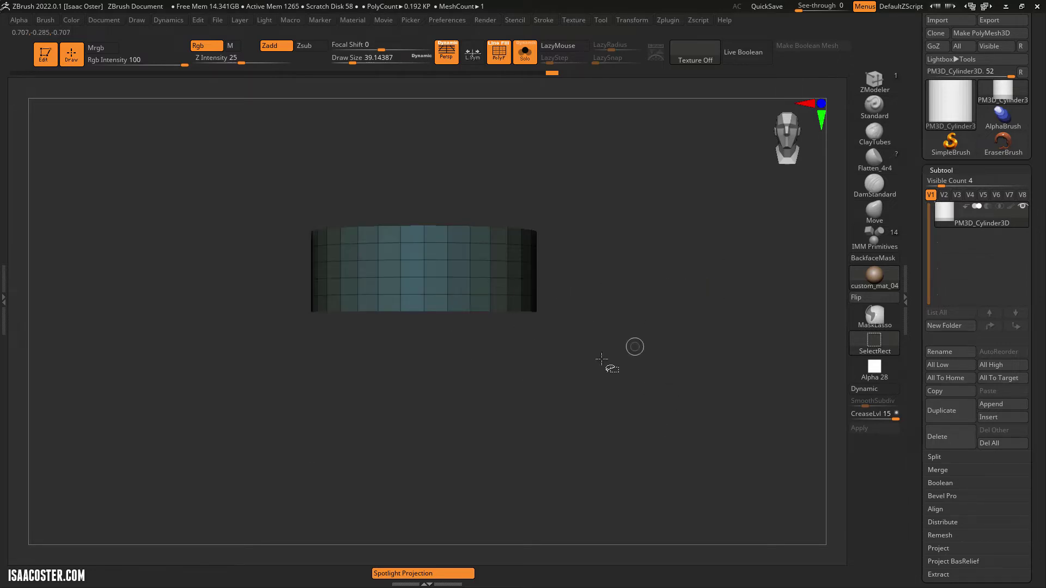
key("ctrl+shift")
left_click(627, 306, "ctrl+shift")
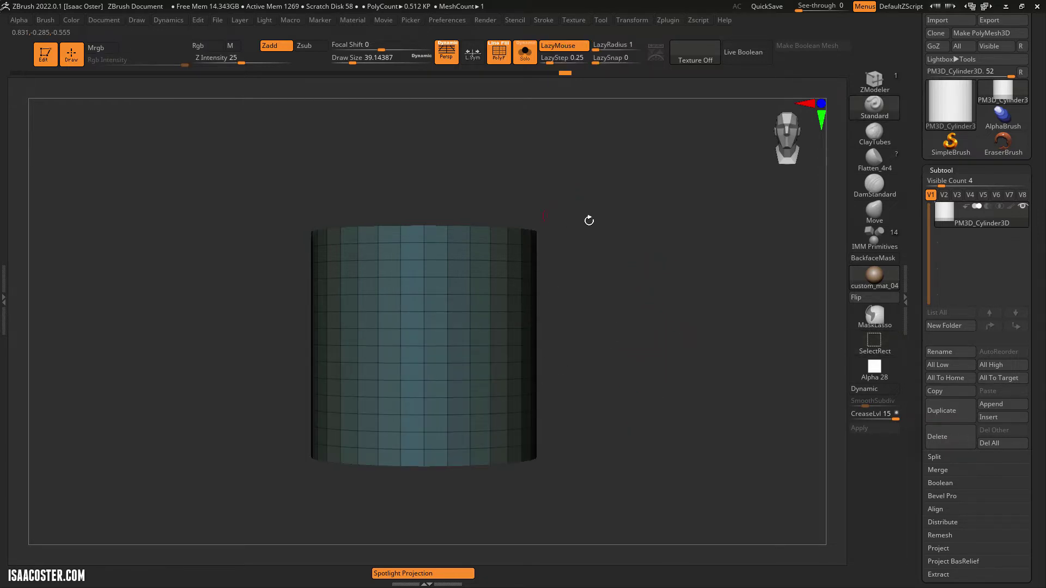
Mask the right side of the cylinder and turn it into a new polygroup.
left_click_drag(622, 164, 431, 522, "ctrl")
key("ctrl+w")
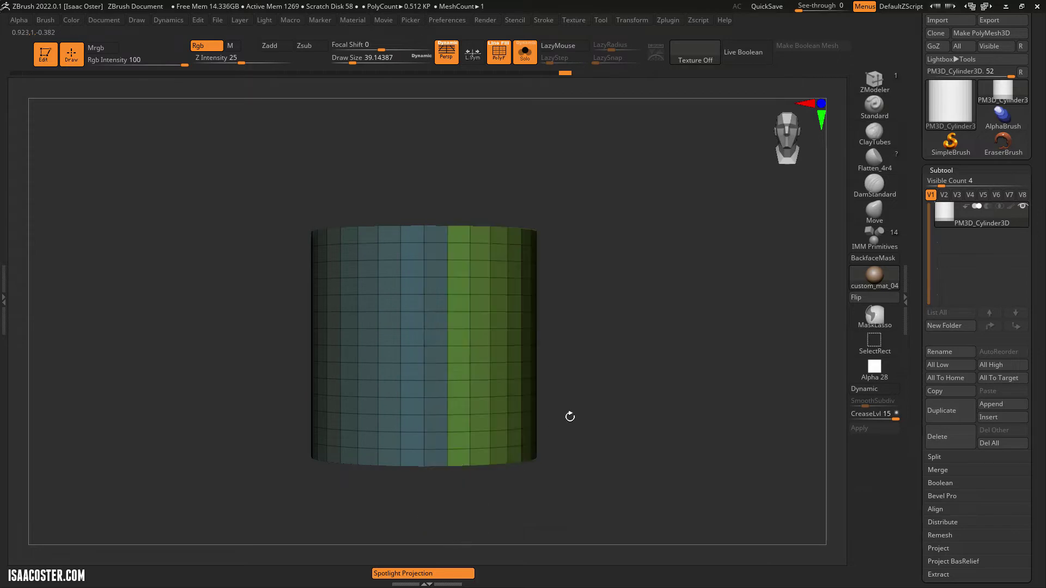
mouse_move(600, 378)
left_mouse_down()
mouse_move(624, 296)
mouse_move(598, 472)
left_mouse_up()
Mask the top rows around the cylinder and assign them their own polygroup.
left_click_drag(631, 271, 253, 294)
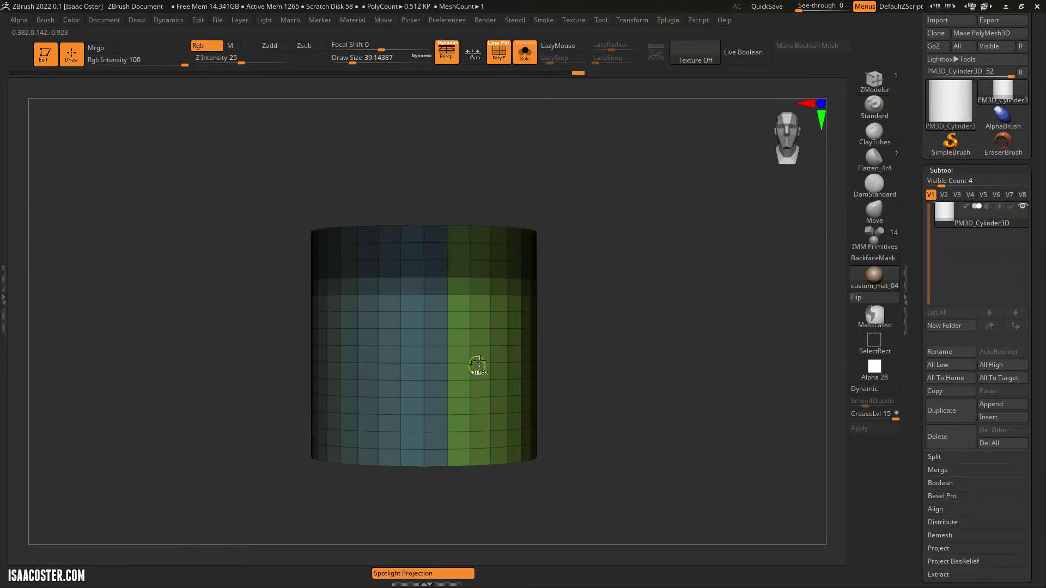
key("ctrl+w")
left_click_drag(617, 279, 626, 371)
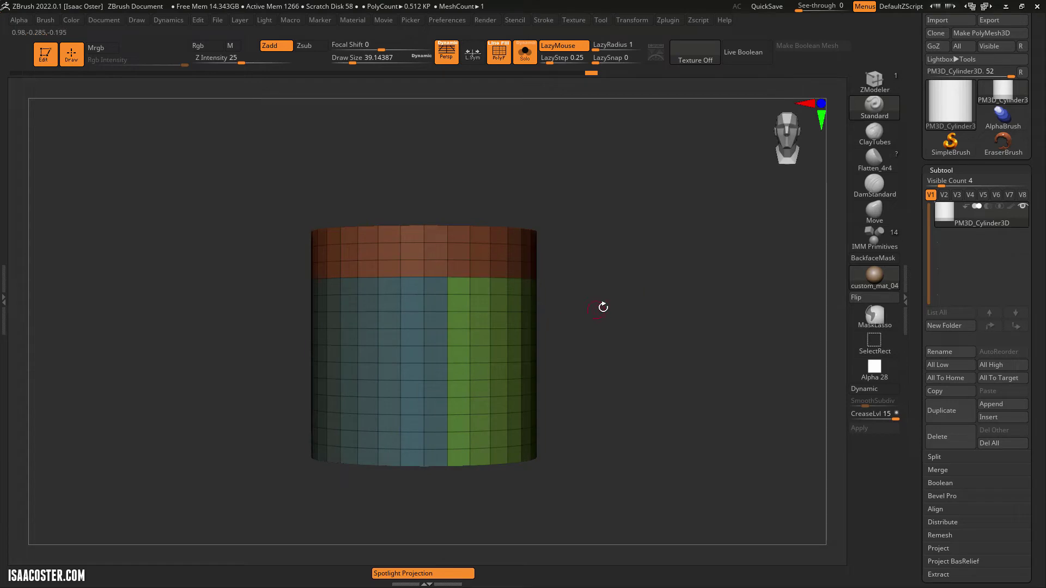
Mask the bottom rows of the cylinder and make a separate polygroup from them.
left_click_drag(221, 409, 601, 511, "ctrl")
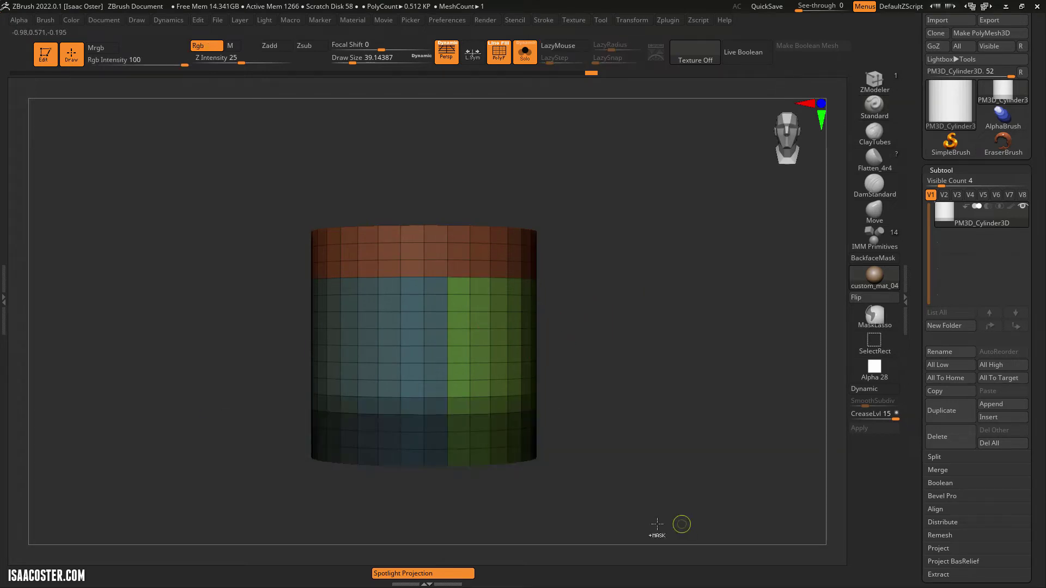
key("ctrl+w")
left_click_drag(620, 406, 584, 483)
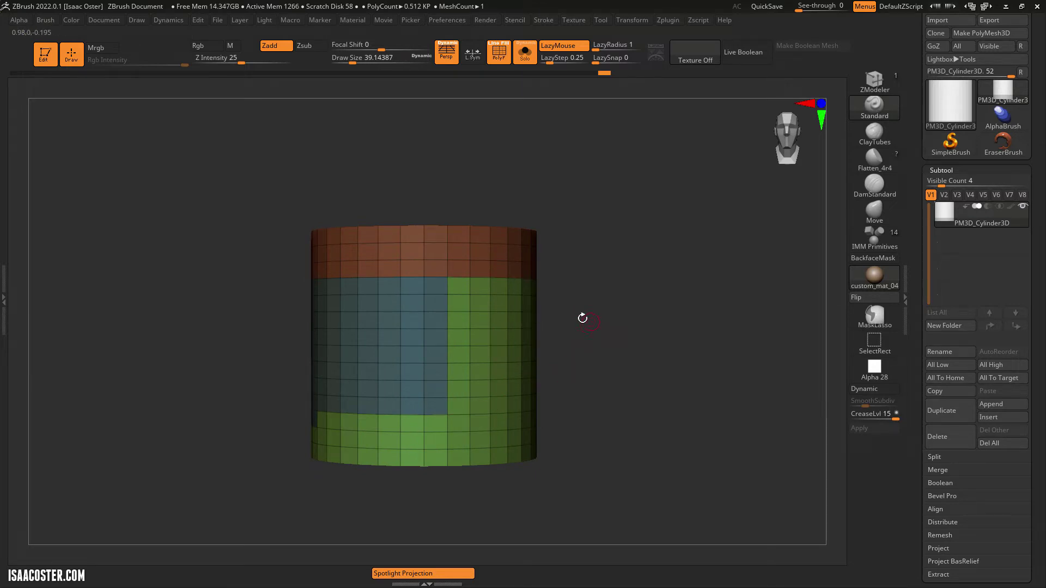
Isolate the green polygroup on the right side of the cylinder and invert the visibility.
mouse_move(599, 287)
left_mouse_down("alt")
mouse_move(607, 283)
mouse_move(611, 320)
mouse_move(641, 324)
mouse_move(614, 356)
mouse_move(759, 349)
left_mouse_up("alt")
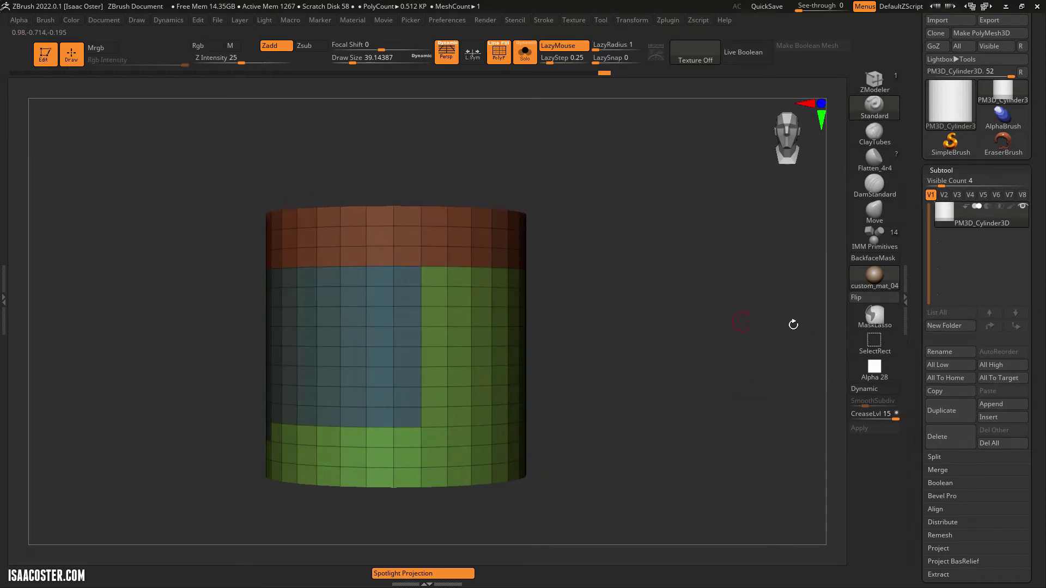
key("ctrl+shift")
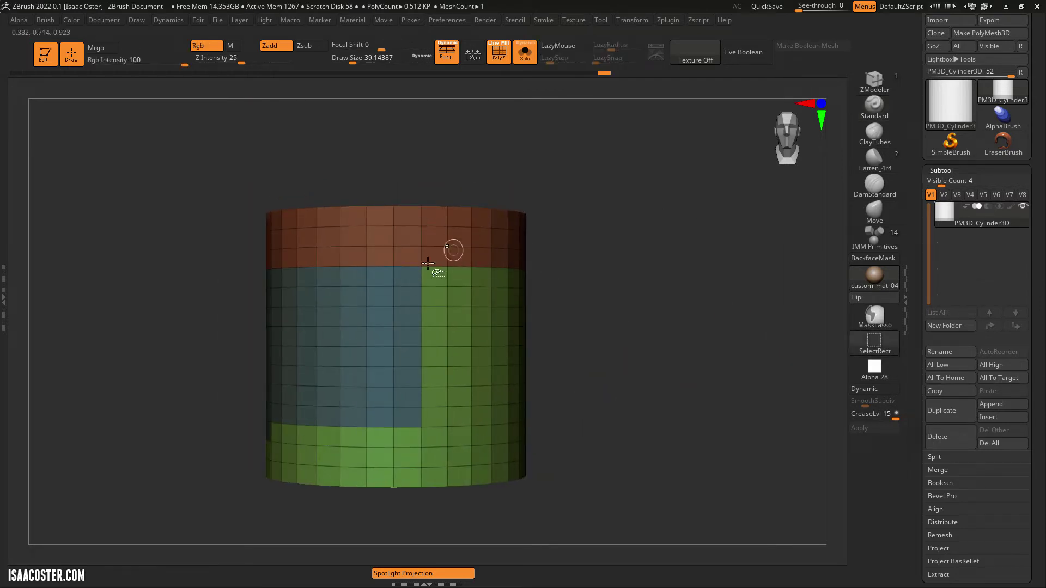
left_click(448, 286, "ctrl+shift")
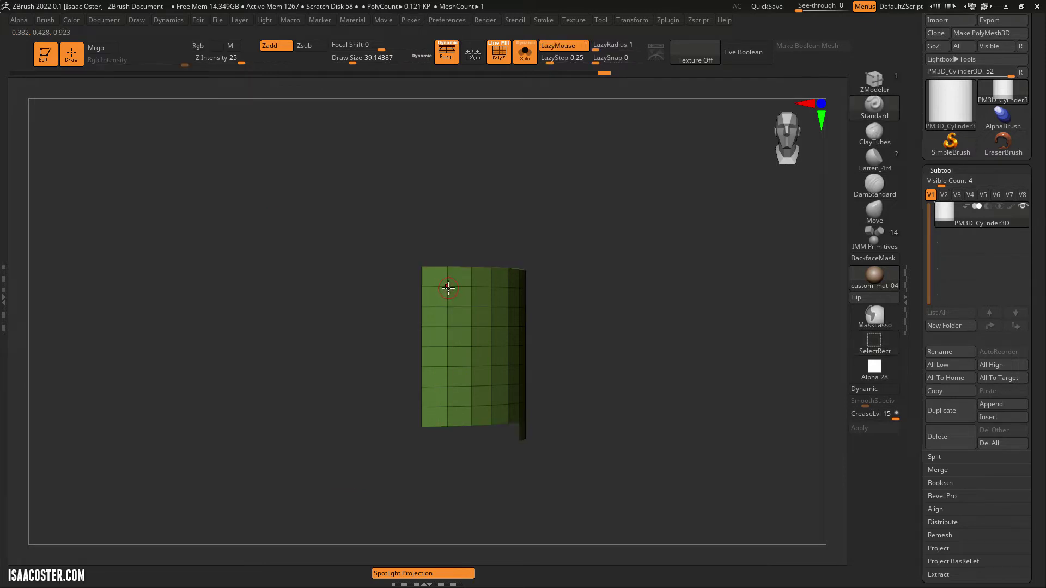
key("ctrl+shift")
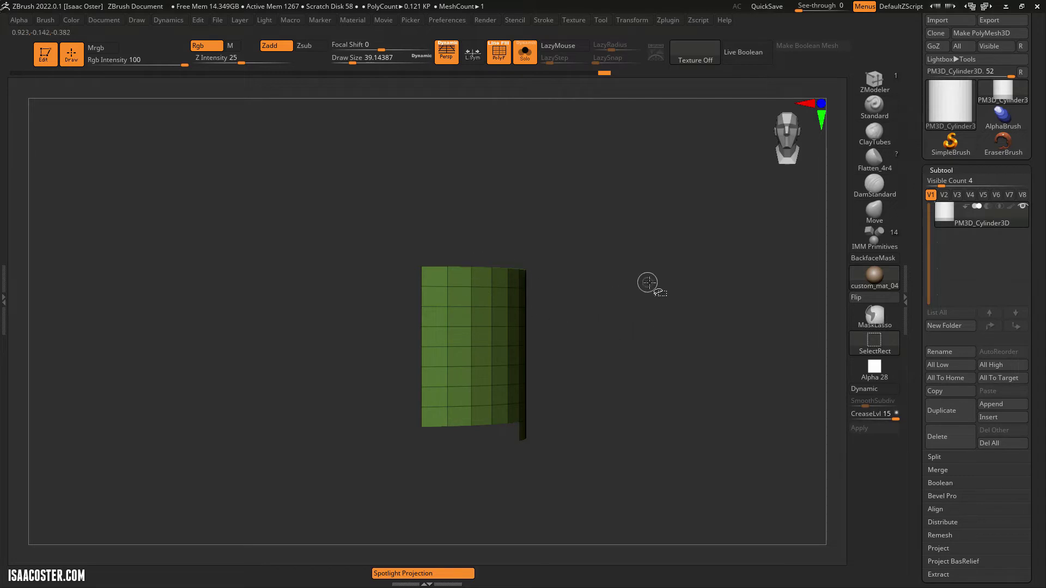
left_click_drag(670, 235, 585, 381, "ctrl+shift")
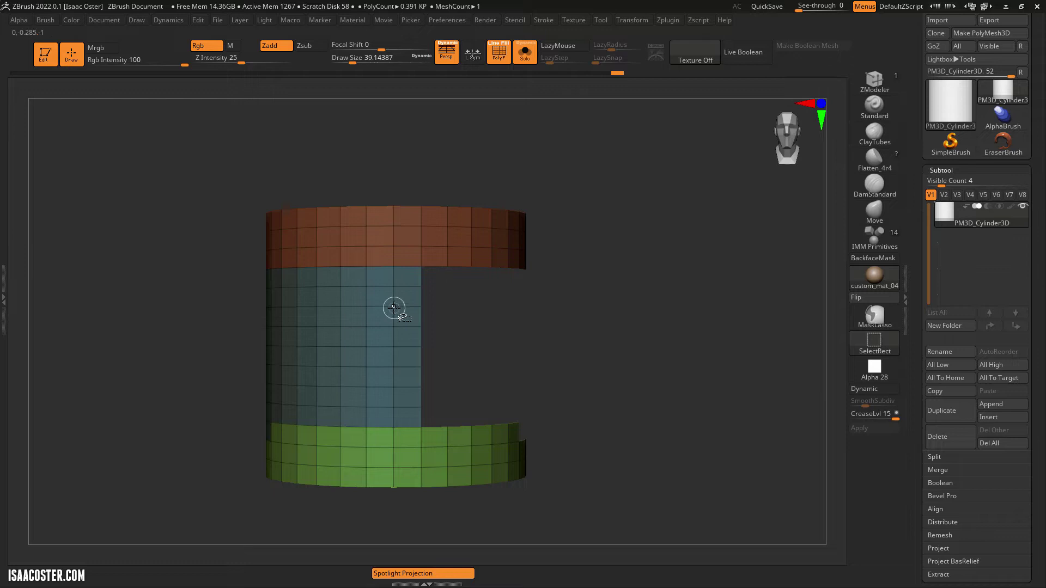
Hide the blue and orange polygroups, then invert the visibility of the bottom band and unhide everything.
left_click(393, 307, "ctrl+alt+shift")
left_click(396, 249, "ctrl+alt+shift")
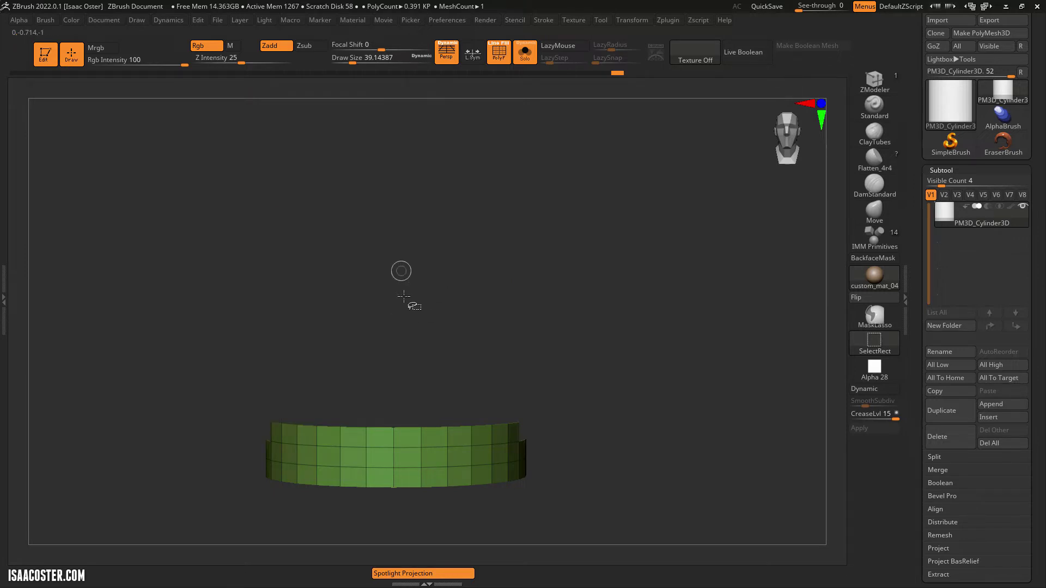
key("ctrl+shift+Delete")
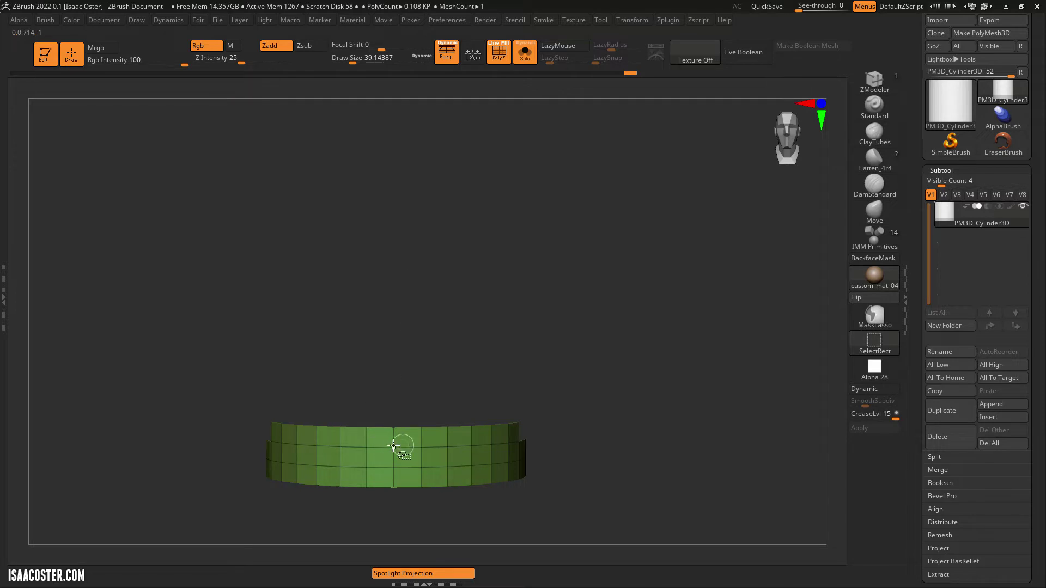
left_click(394, 448, "ctrl+shift")
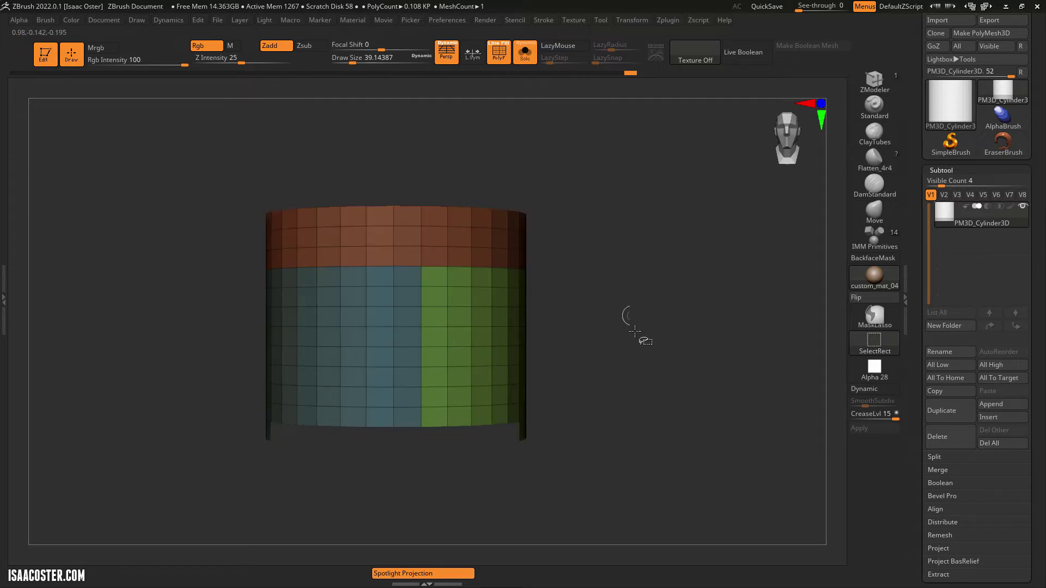
mouse_move(626, 318)
left_mouse_down()
mouse_move(544, 404)
mouse_move(639, 447)
left_mouse_up()
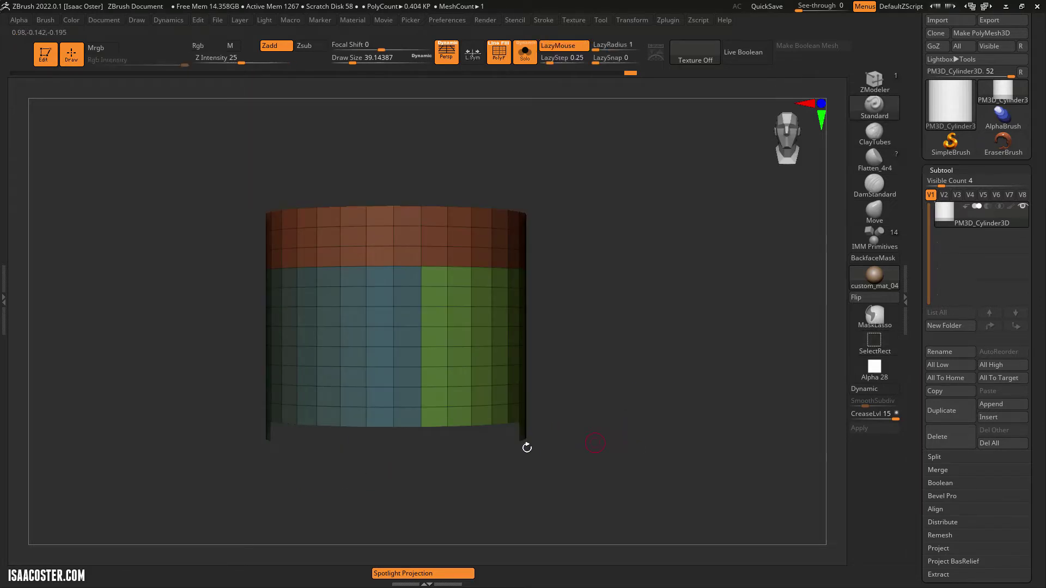
left_click(596, 361, "ctrl+shift")
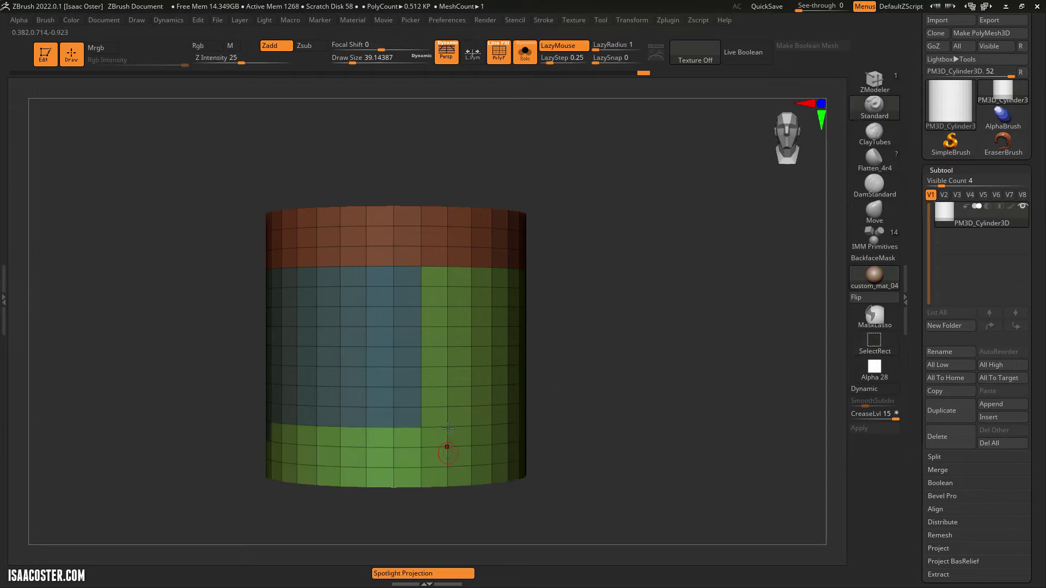
Isolate the bottom green polygroup, invert the visibility and show the whole cylinder again.
left_click_drag(600, 384, 438, 444)
left_click_drag(642, 390, 621, 408)
mouse_move(563, 452)
left_mouse_down()
mouse_move(665, 422)
mouse_move(444, 423)
left_mouse_up()
left_click(443, 467, "ctrl+shift")
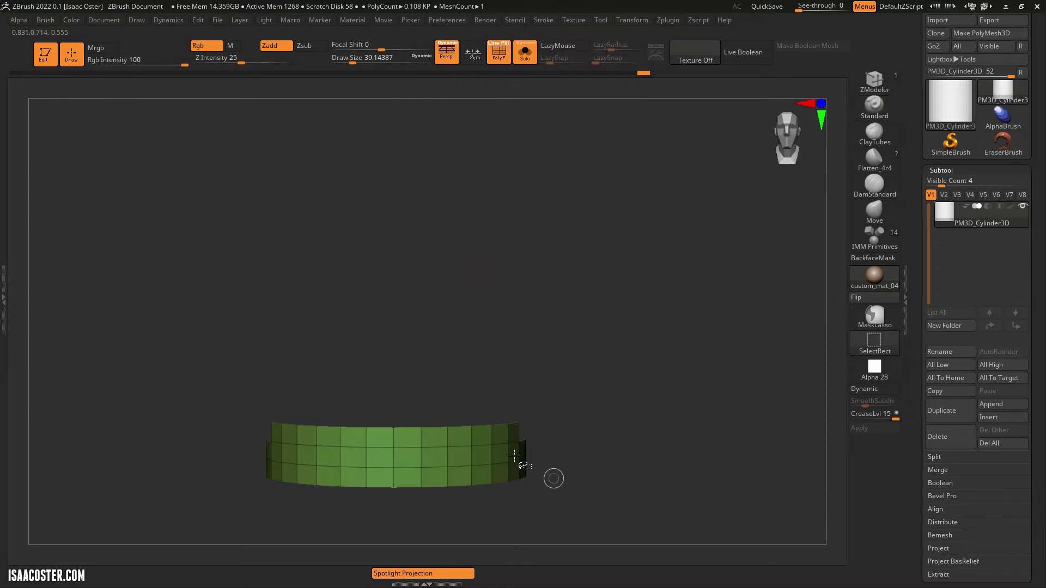
left_click(616, 390, "ctrl+shift")
key("ctrl+shift")
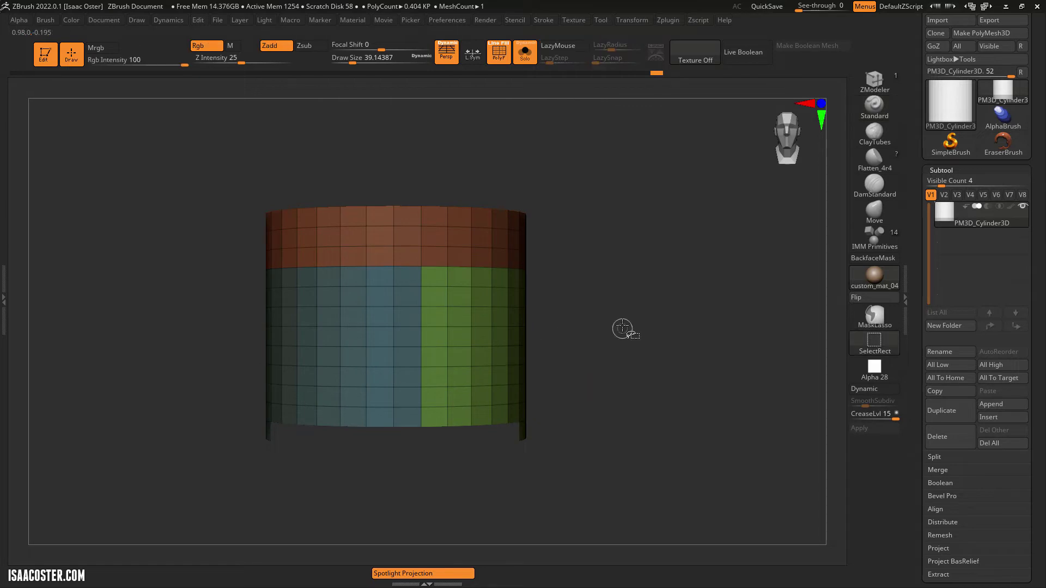
left_click(648, 337, "ctrl+shift")
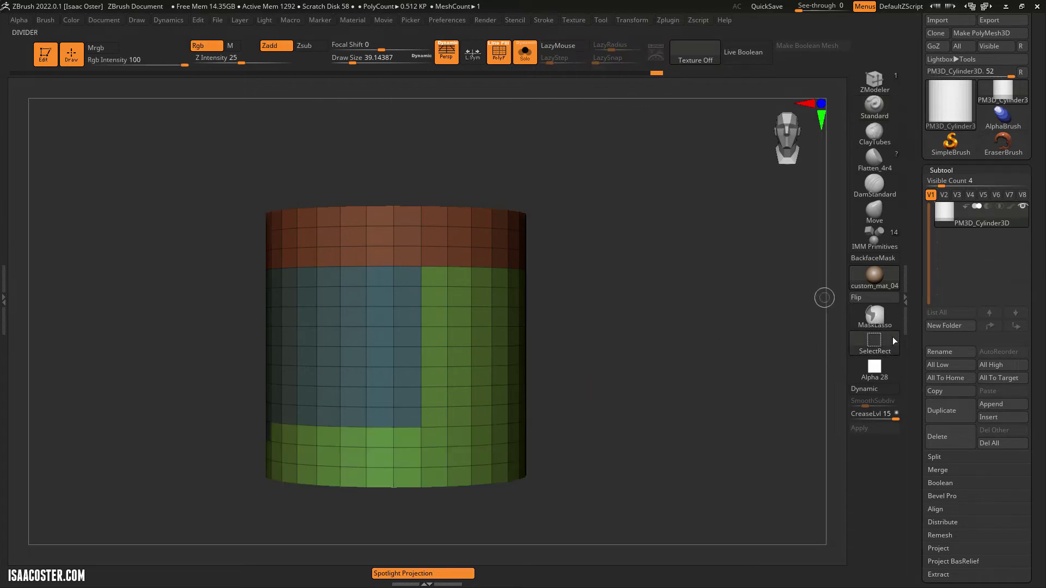
Isolate a rectangular patch on the cylinder's right side with SelectRect, invert the visibility and show the whole cylinder again.
mouse_move(888, 343)
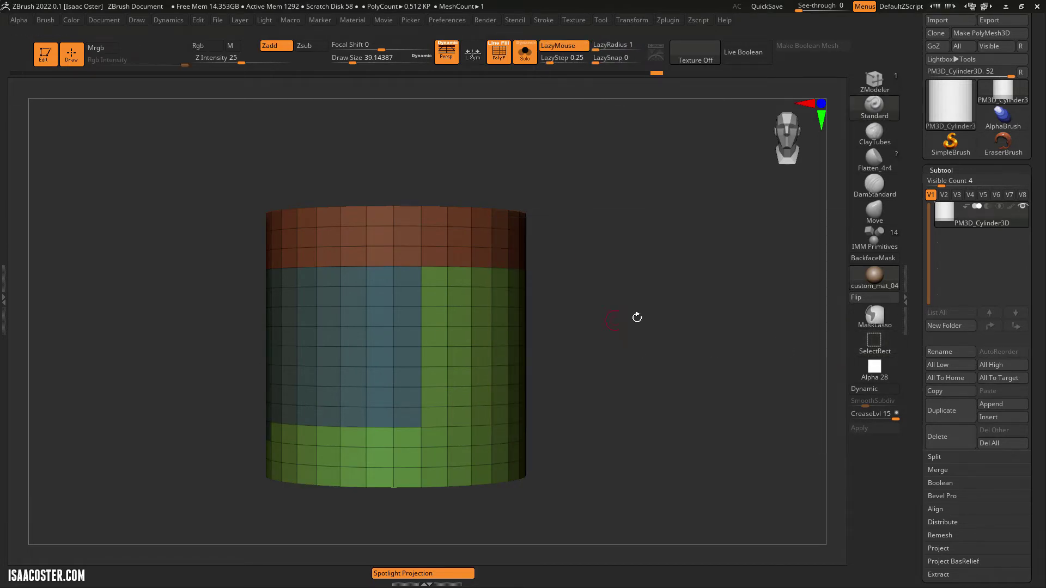
left_click_drag(637, 318, 607, 284, "alt")
key("ctrl+shift")
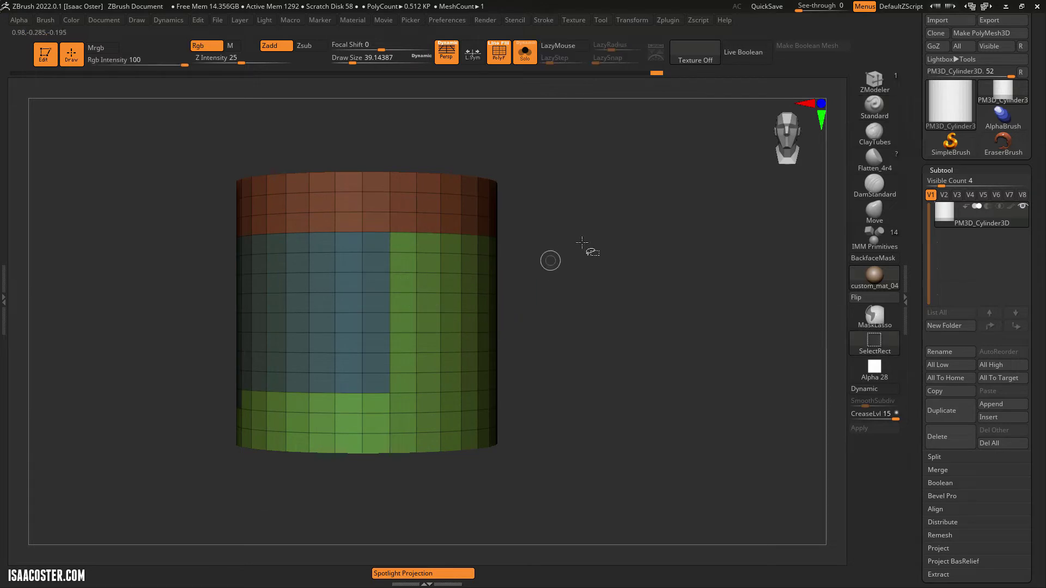
left_click_drag(589, 217, 327, 390, "ctrl+shift")
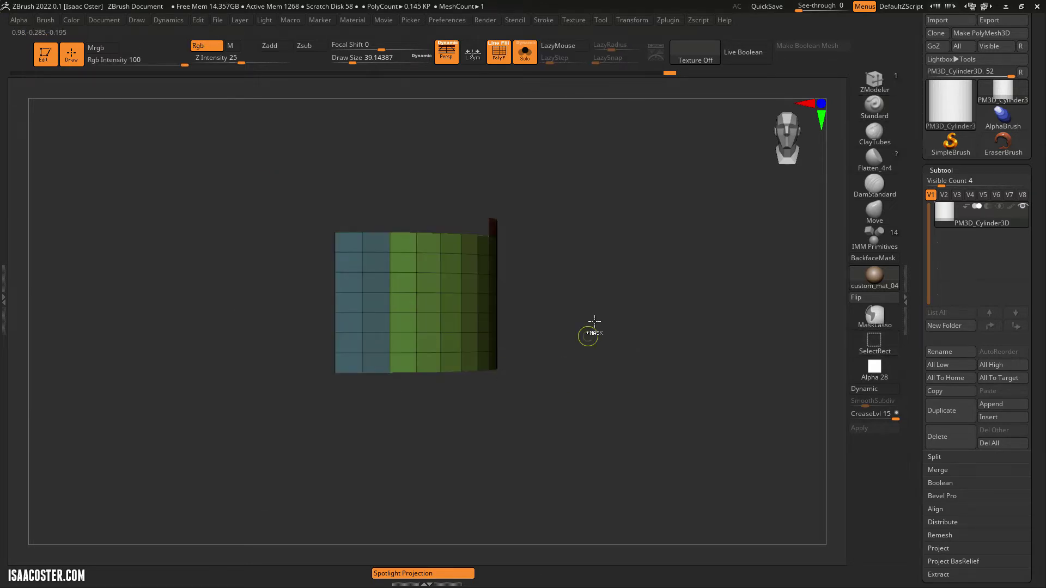
key("ctrl+shift")
left_click_drag(656, 287, 588, 389, "ctrl+shift")
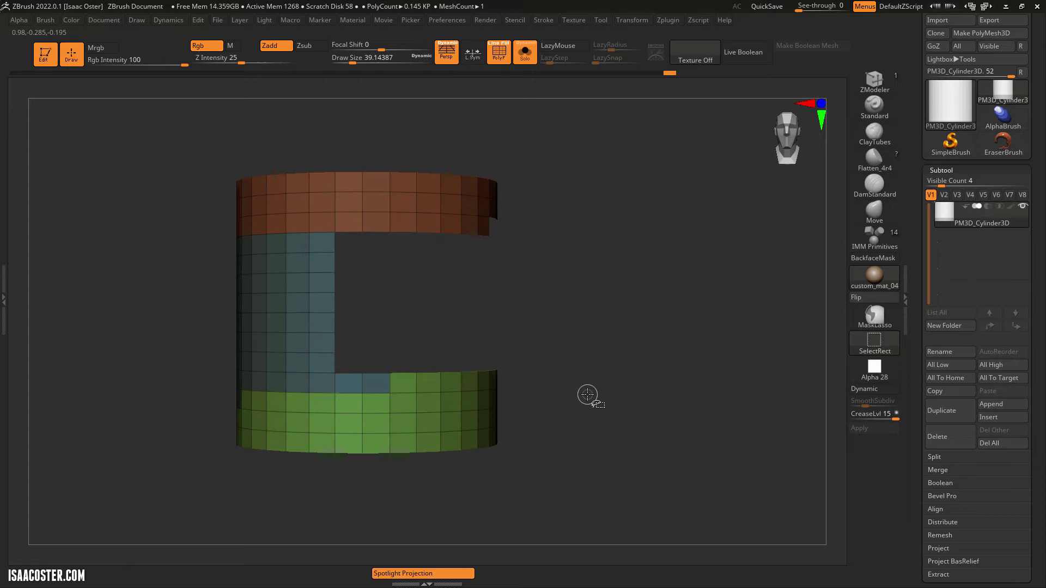
left_click(635, 294, "ctrl+shift")
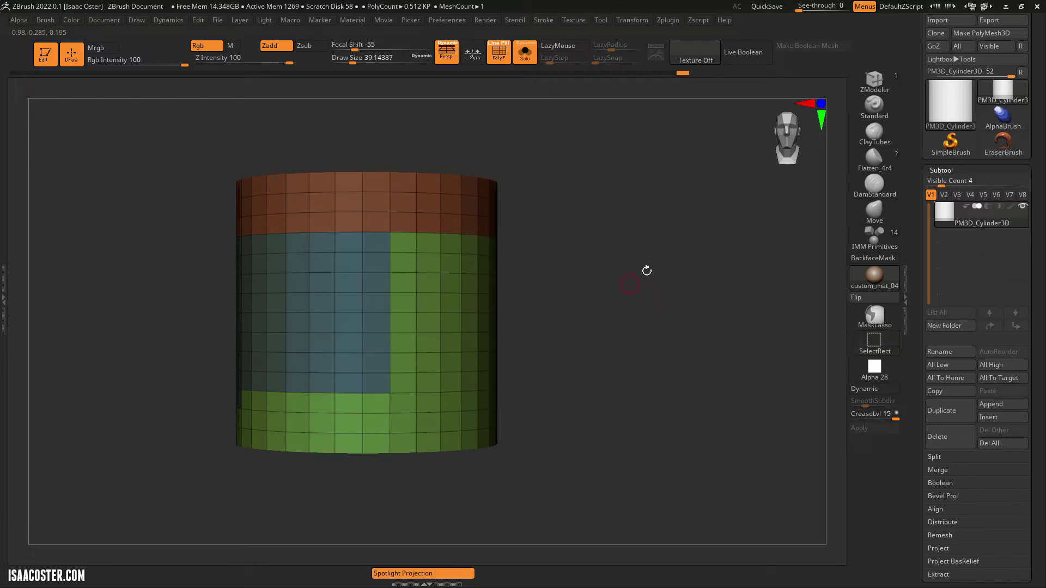
Isolate a rectangle of faces spanning all the polygroups at the cylinder's right edge, invert the visibility and restore the whole mesh.
key("ctrl+shift")
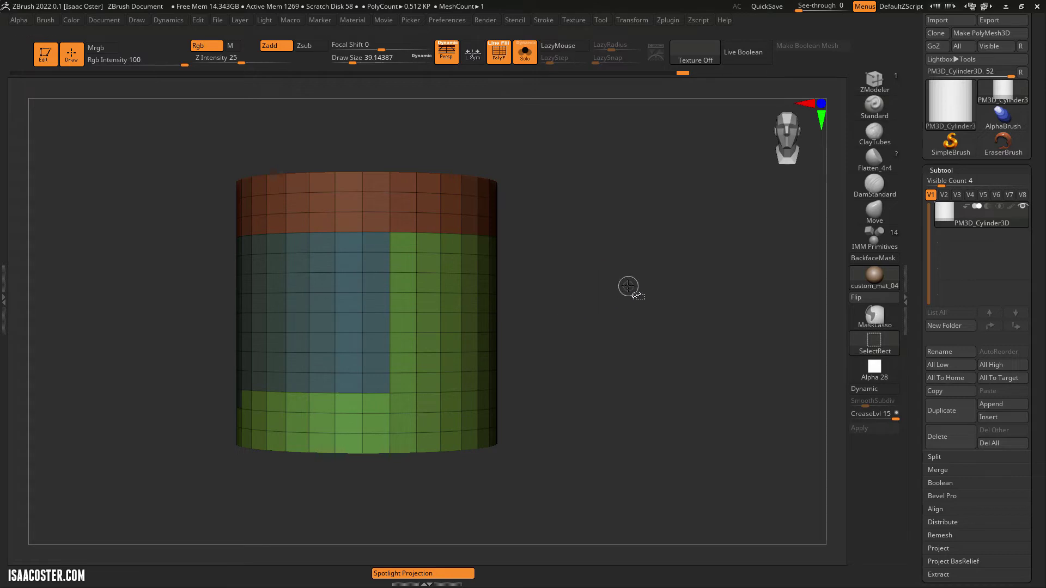
key("ctrl+shift")
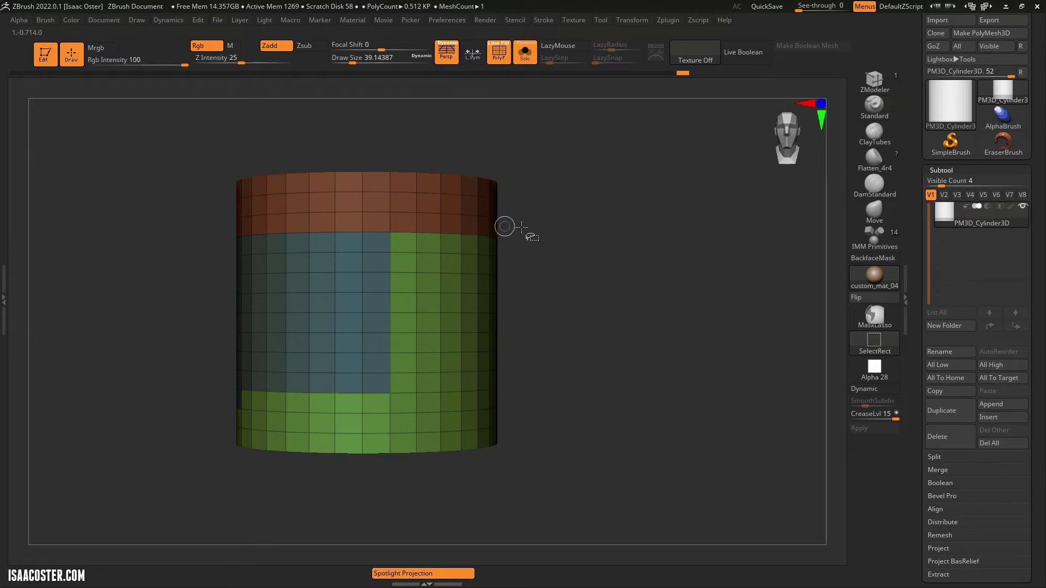
left_click_drag(540, 211, 363, 414, "ctrl+shift")
left_click(616, 362, "ctrl+shift")
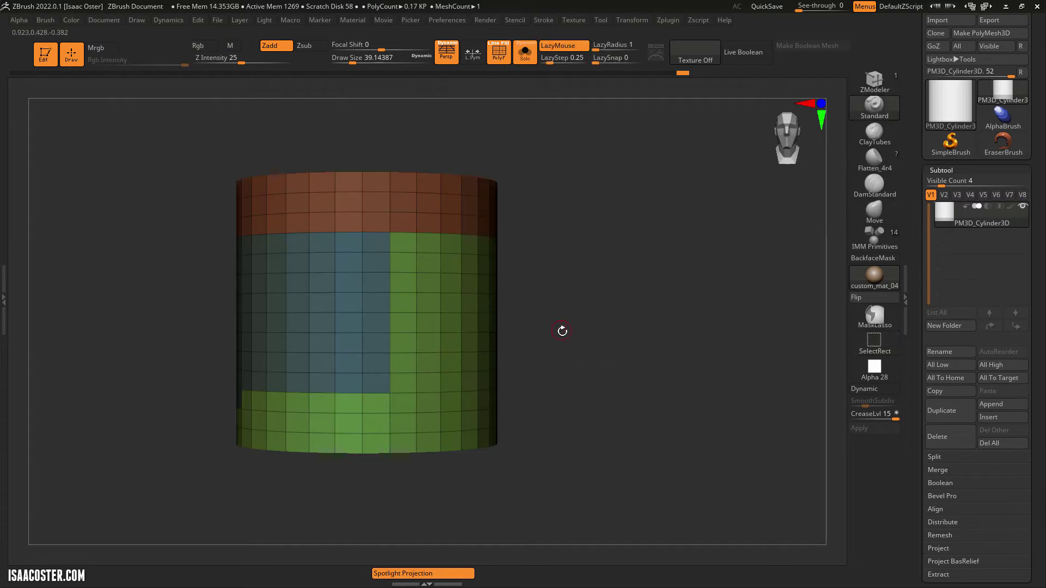
key("ctrl+z")
left_click_drag(633, 282, 551, 373, "ctrl+shift")
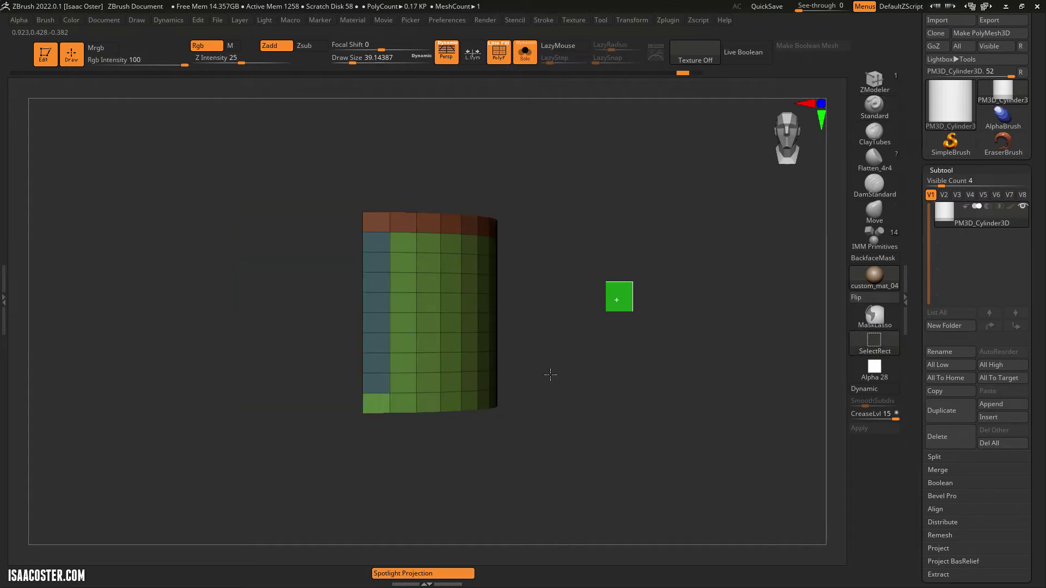
left_click_drag(607, 313, 589, 349, "ctrl+shift")
left_click_drag(605, 354, 648, 332, "ctrl+shift")
left_click(701, 354, "ctrl+shift")
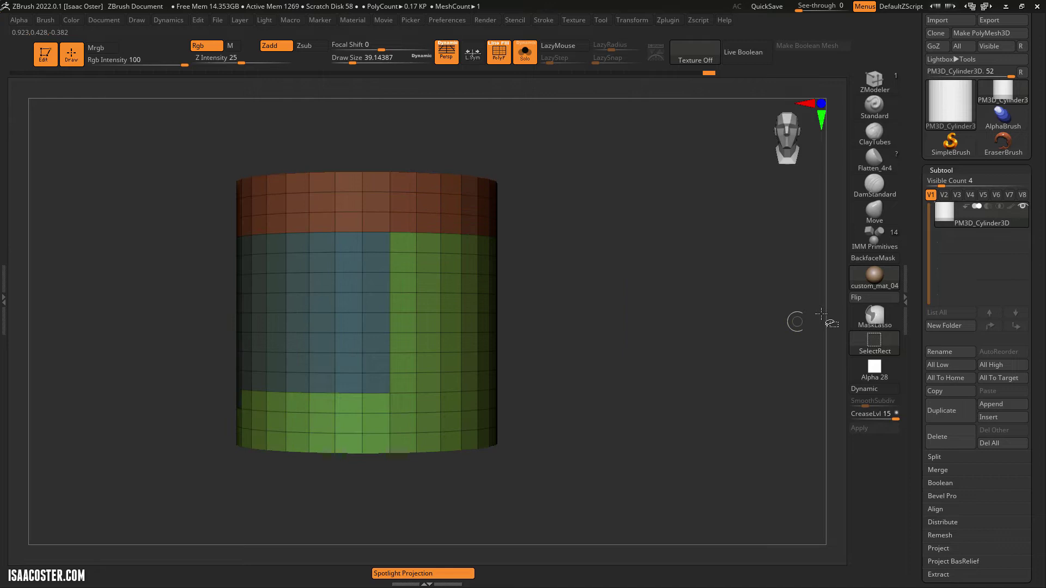
Switch the selection brush from SelectRect to SelectLasso.
left_click(884, 343)
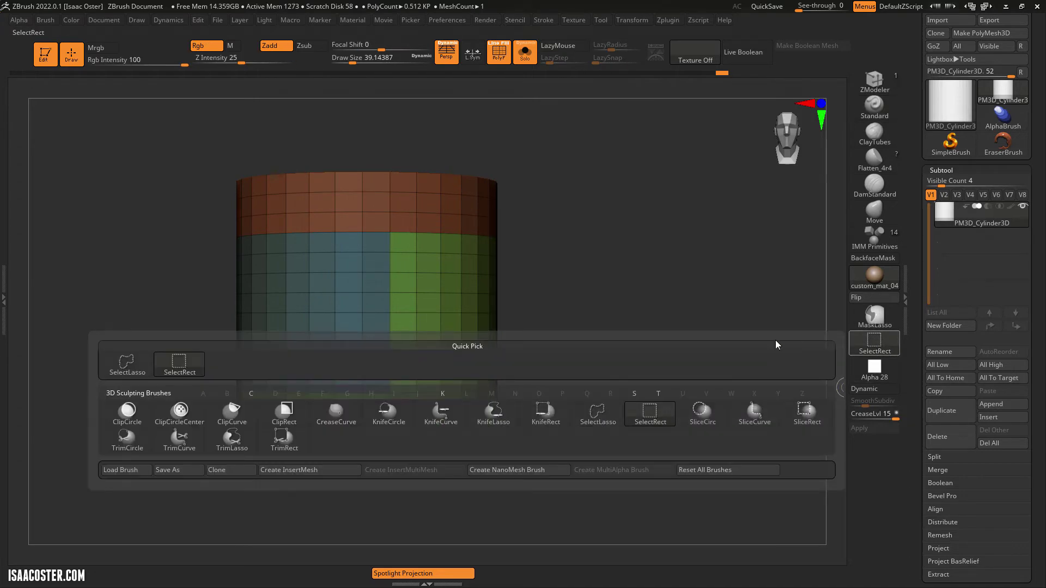
left_click(649, 414)
left_click(867, 342)
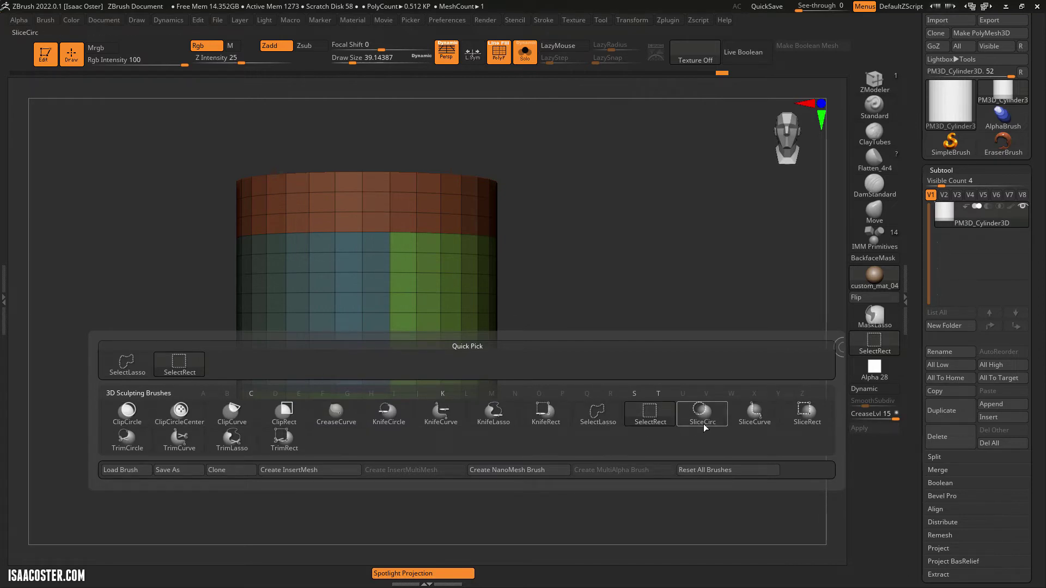
left_click(599, 417)
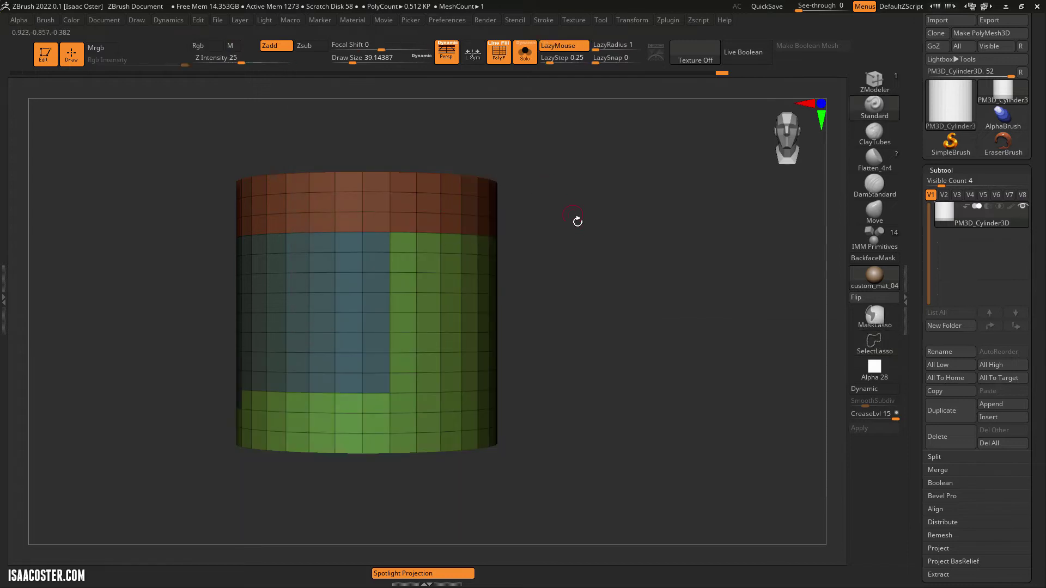
Isolate freehand regions of the cylinder with SelectLasso and invert the visibility of the lassoed faces.
mouse_move(616, 176)
left_mouse_down("ctrl+shift")
mouse_move(301, 223)
mouse_move(436, 334)
mouse_move(546, 458)
mouse_move(703, 460)
left_mouse_up("ctrl+shift")
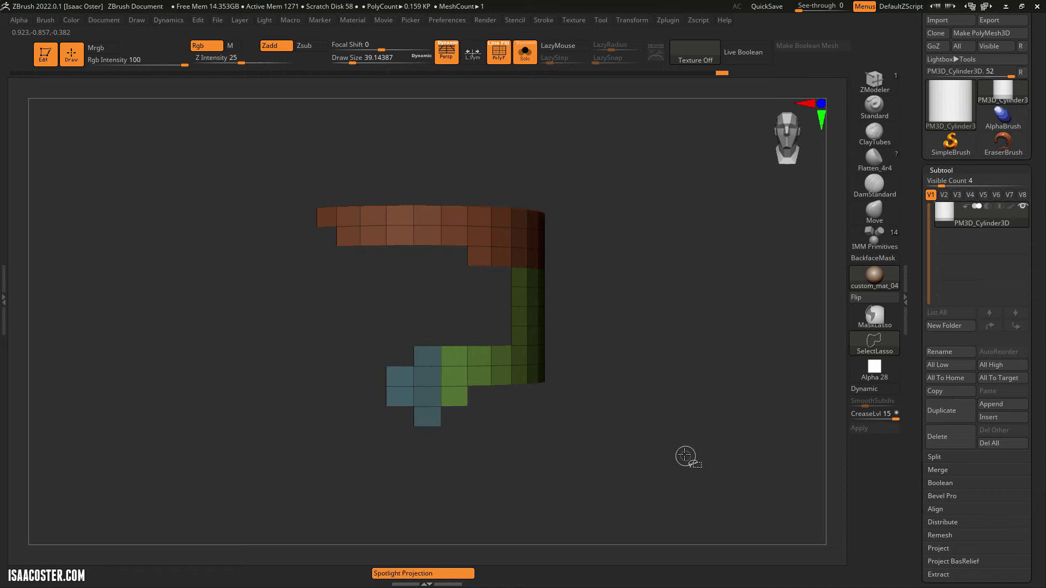
left_click(643, 285, "ctrl+shift")
mouse_move(577, 160)
left_mouse_down("ctrl+shift")
mouse_move(290, 234)
mouse_move(378, 399)
mouse_move(607, 385)
mouse_move(703, 425)
mouse_move(691, 423)
mouse_move(722, 402)
mouse_move(692, 402)
mouse_move(698, 410)
mouse_move(656, 425)
mouse_move(684, 390)
mouse_move(655, 413)
mouse_move(677, 410)
mouse_move(665, 397)
mouse_move(673, 415)
mouse_move(725, 316)
left_mouse_up("ctrl+shift")
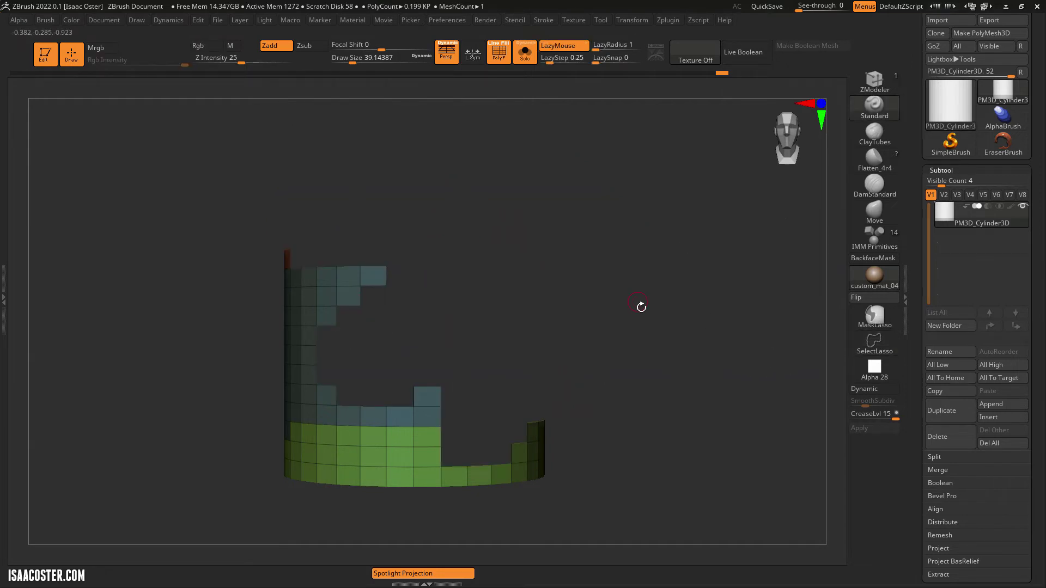
mouse_move(641, 306)
left_mouse_down()
mouse_move(656, 311)
mouse_move(668, 348)
mouse_move(636, 308)
left_mouse_up()
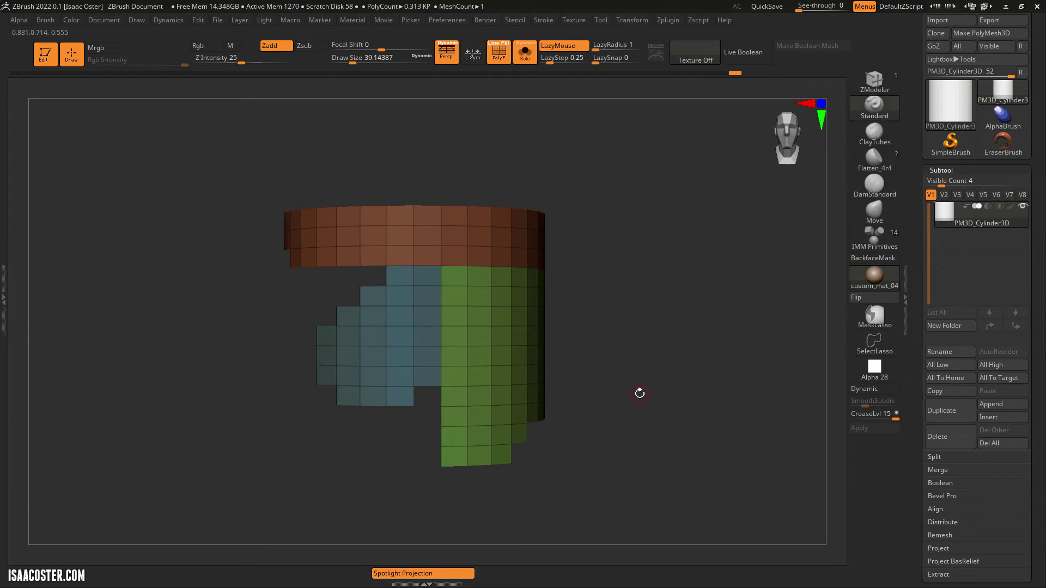
mouse_move(652, 285)
left_mouse_down("ctrl+shift")
mouse_move(631, 341)
mouse_move(683, 316)
left_mouse_up("ctrl+shift")
left_click(705, 282, "ctrl+shift")
left_click(701, 270, "ctrl+shift")
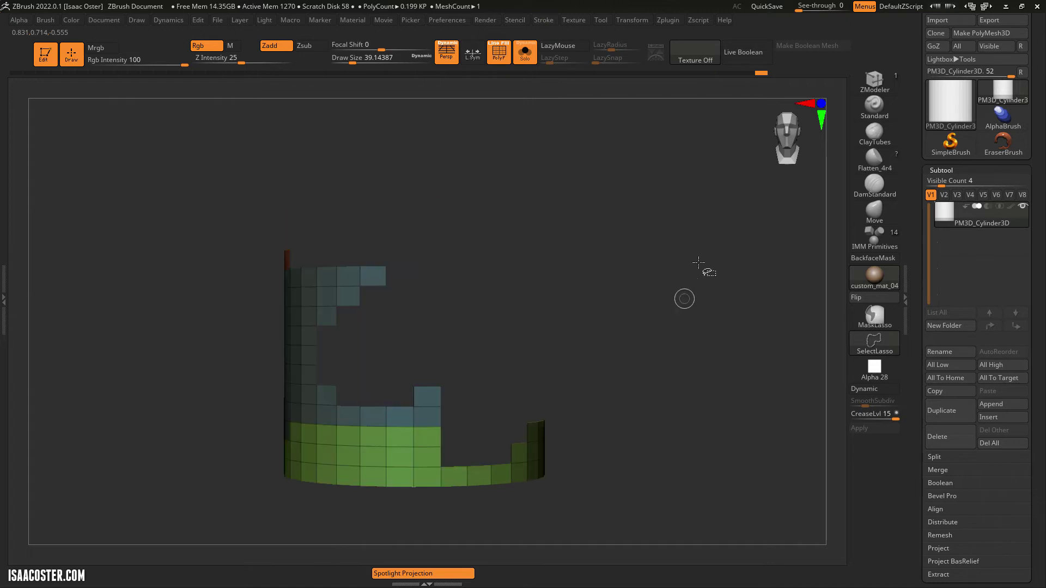
Practise inverting the visibility with small lasso strokes in the empty canvas, then show the whole cylinder again.
left_click(701, 254, "ctrl+shift")
left_click(703, 243, "ctrl+shift")
left_click(681, 275, "ctrl+shift")
left_click(668, 316, "ctrl+shift")
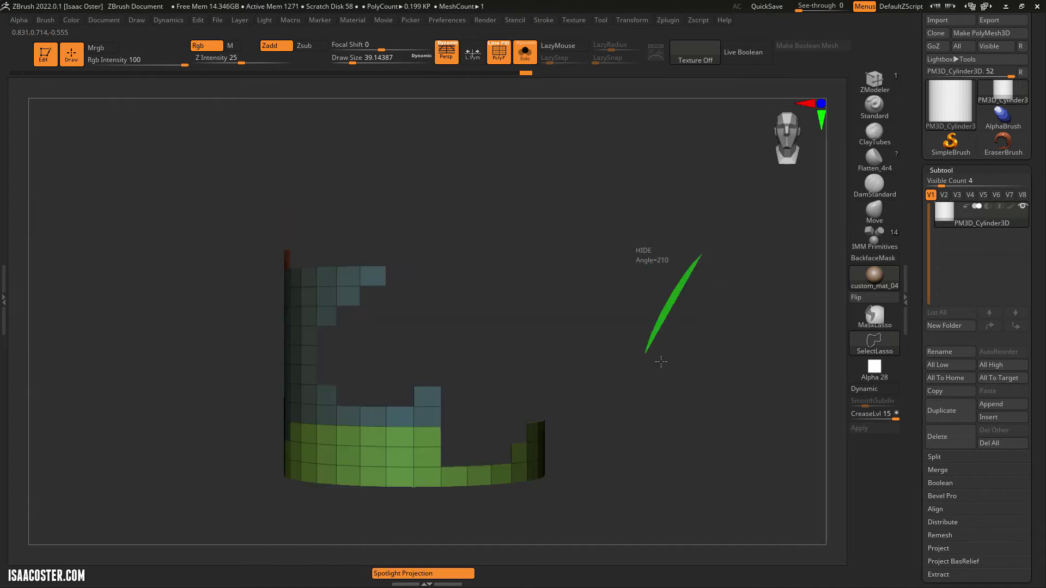
left_click(662, 352, "ctrl+shift")
left_click(673, 355, "ctrl+shift")
left_click(670, 332, "ctrl+shift")
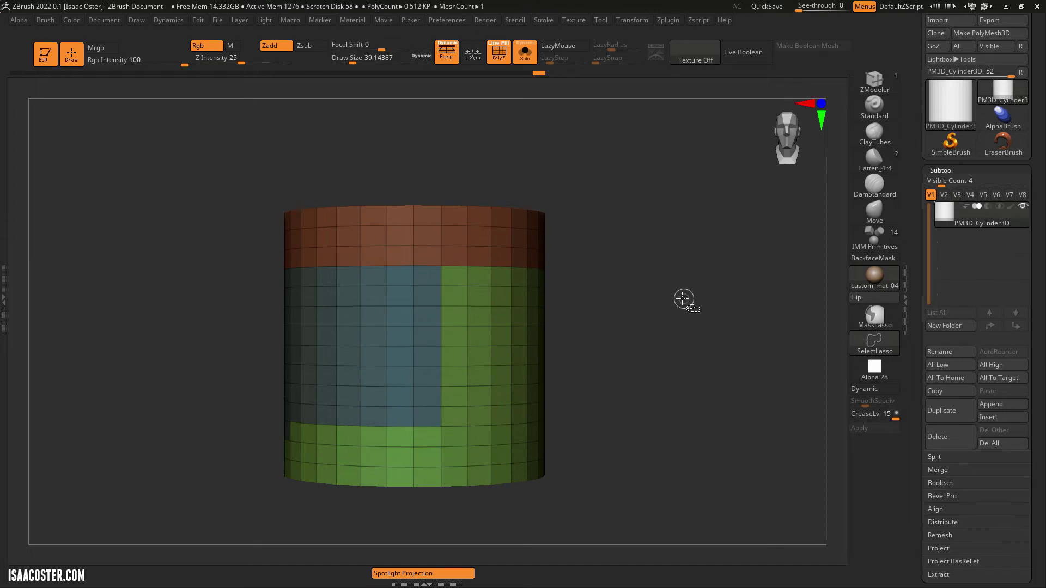
left_click_drag(665, 310, 661, 348)
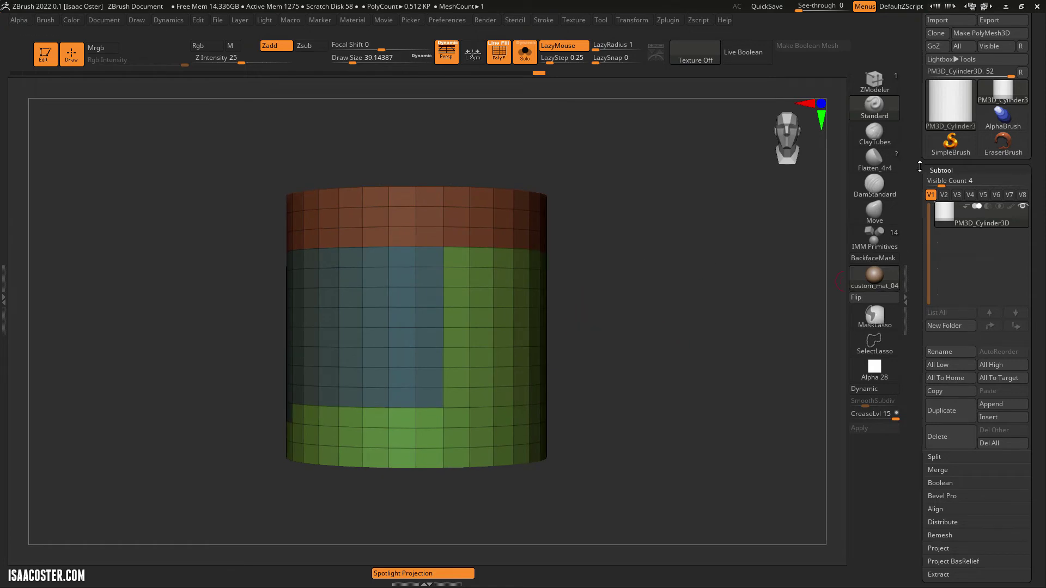
Switch to the ZSphere tool and add a chain of child ZSpheres below the root to form a torso.
left_click(953, 106)
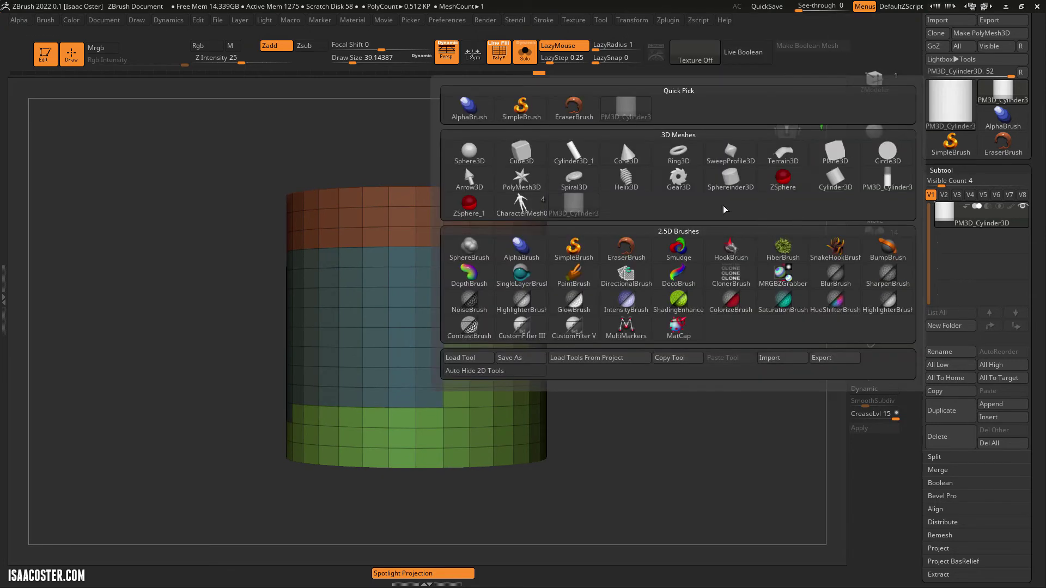
left_click(773, 184)
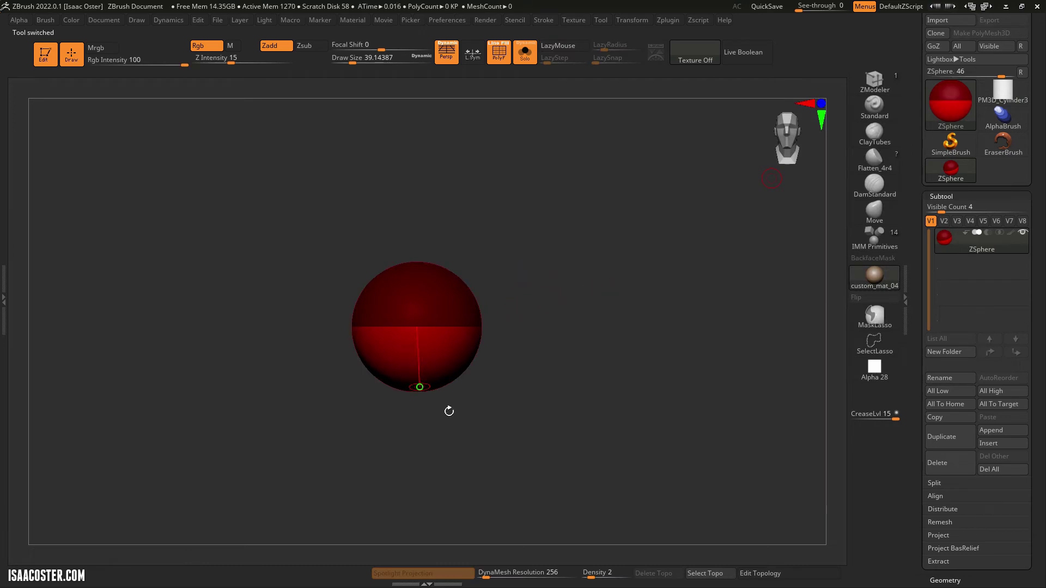
left_click_drag(449, 411, 499, 360)
left_click_drag(431, 355, 505, 358)
left_click_drag(452, 451, 525, 414)
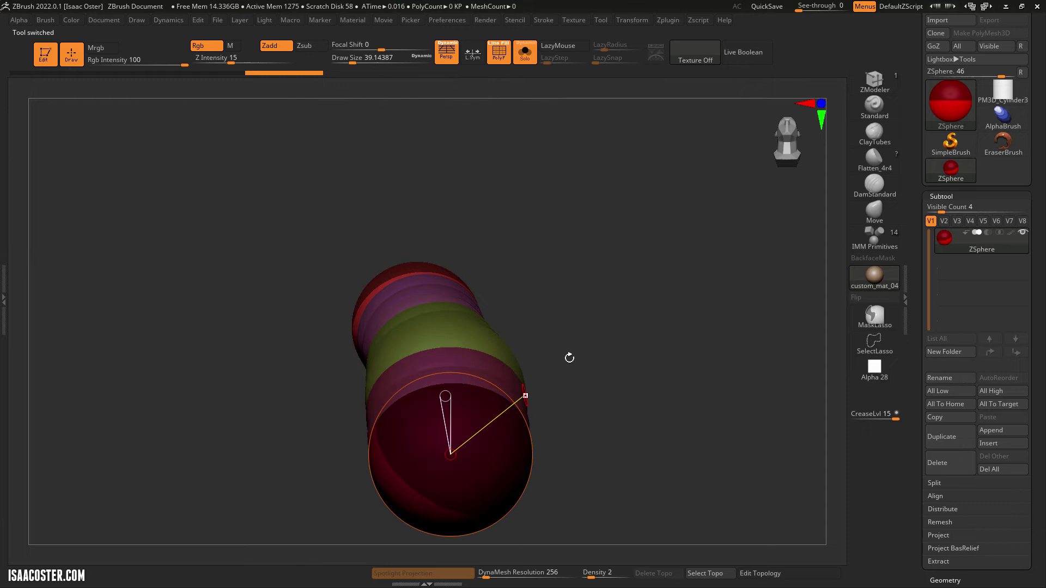
left_click_drag(570, 357, 592, 411)
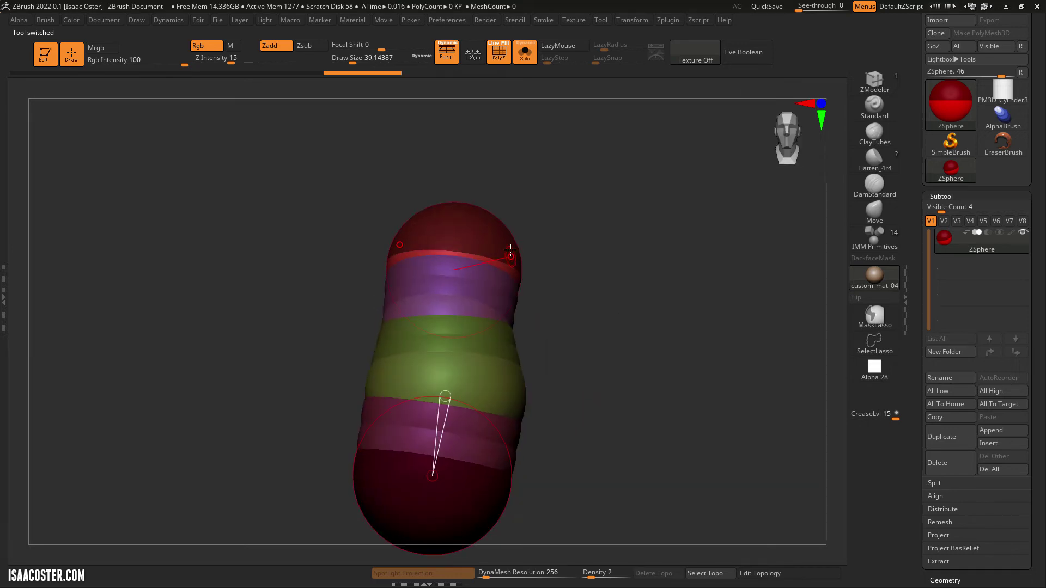
Pull a symmetrical pair of long arms out of the uppermost ZSphere of the torso.
mouse_move(511, 250)
left_mouse_down()
mouse_move(566, 241)
mouse_move(789, 286)
left_mouse_up()
key("w")
right_click_drag(672, 407, 651, 414, "ctrl")
key("e")
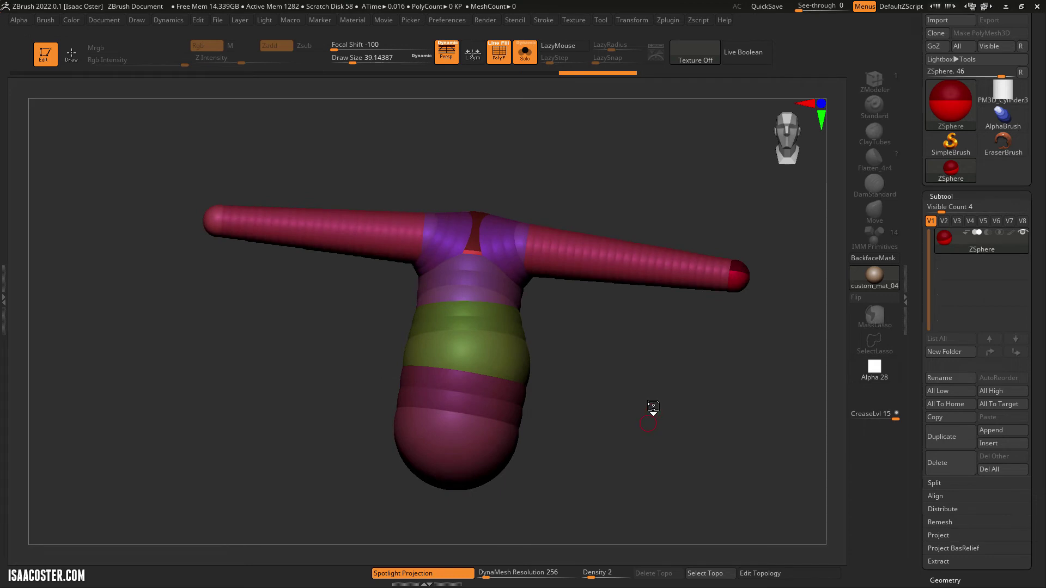
Preview the ZSphere skin with DynaMesh Resolution 0 and Density 1, and convert it to a PolyMesh3D.
key("a")
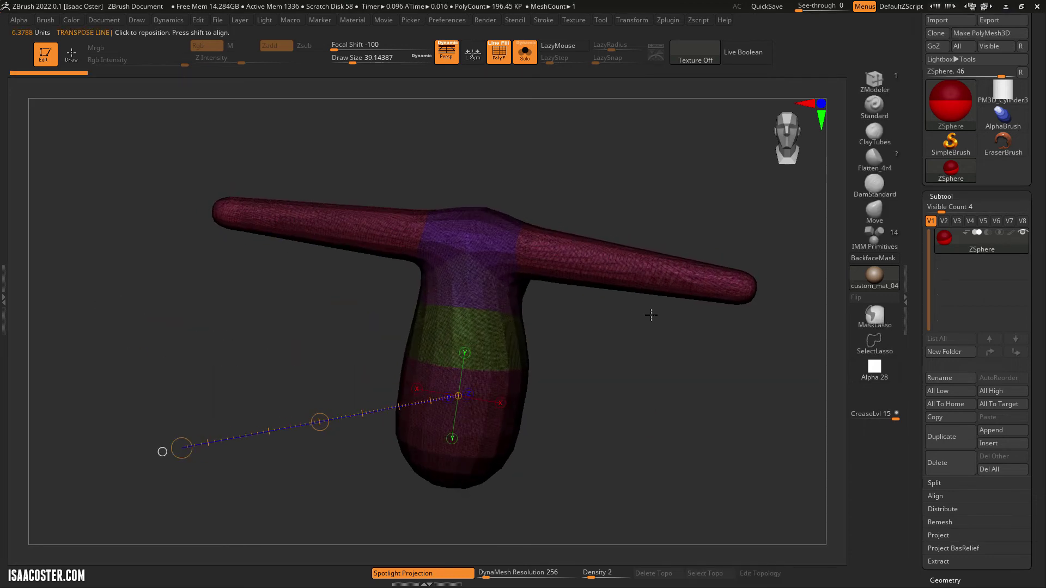
left_click_drag(496, 573, 478, 573)
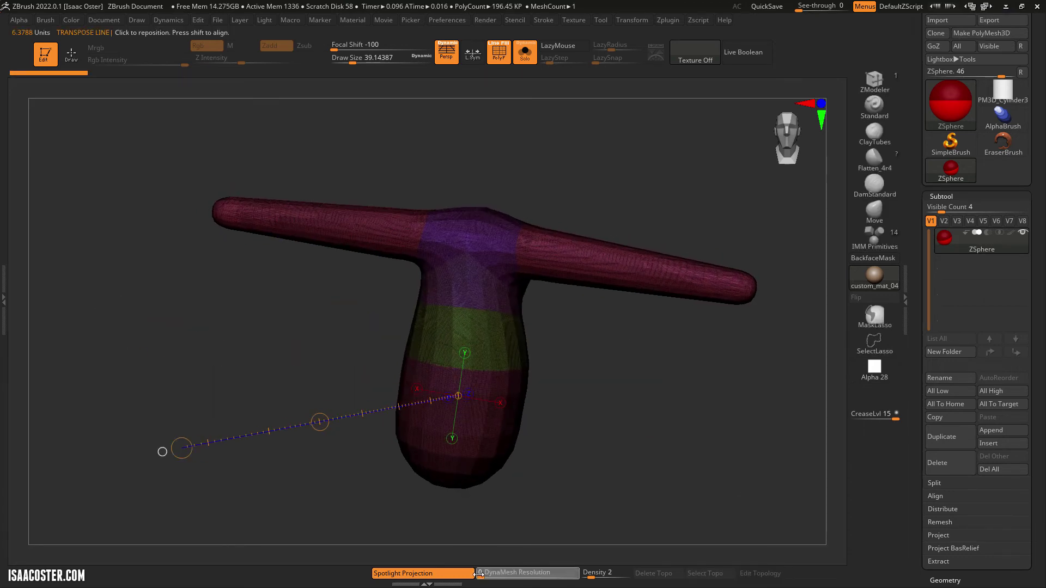
left_click_drag(599, 574, 582, 574)
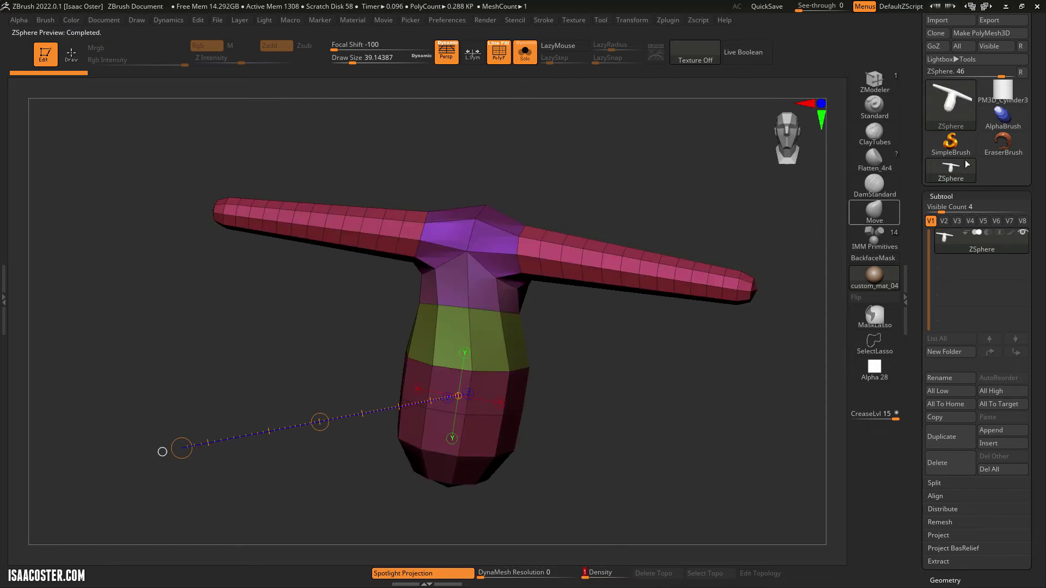
left_click(997, 34)
left_click_drag(611, 153, 680, 126, "shift")
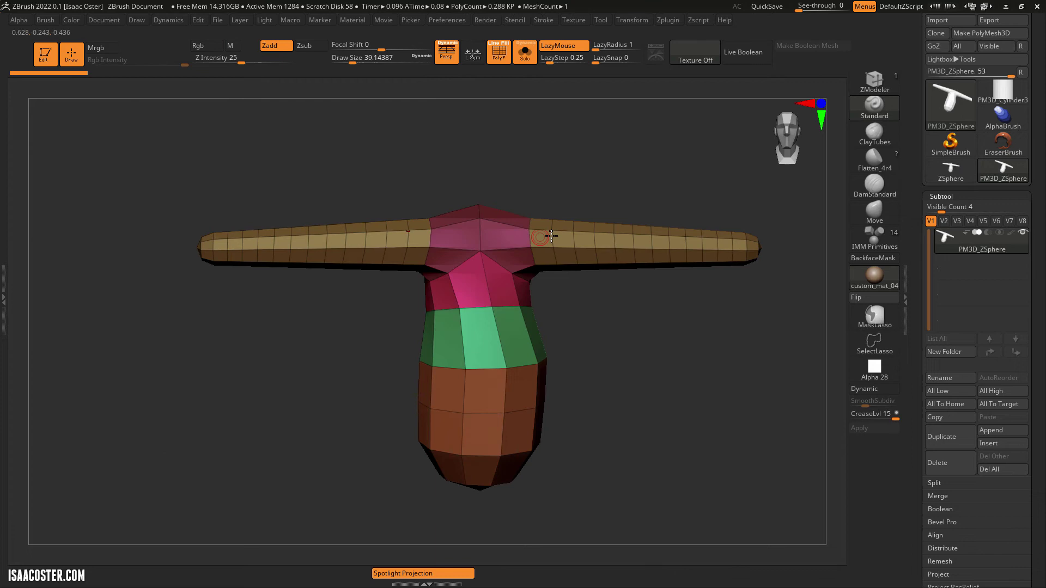
Isolate the polygroup of the two arms, then invert the visibility so that only the arms are hidden.
key("ctrl+shift")
key("ctrl+shift")
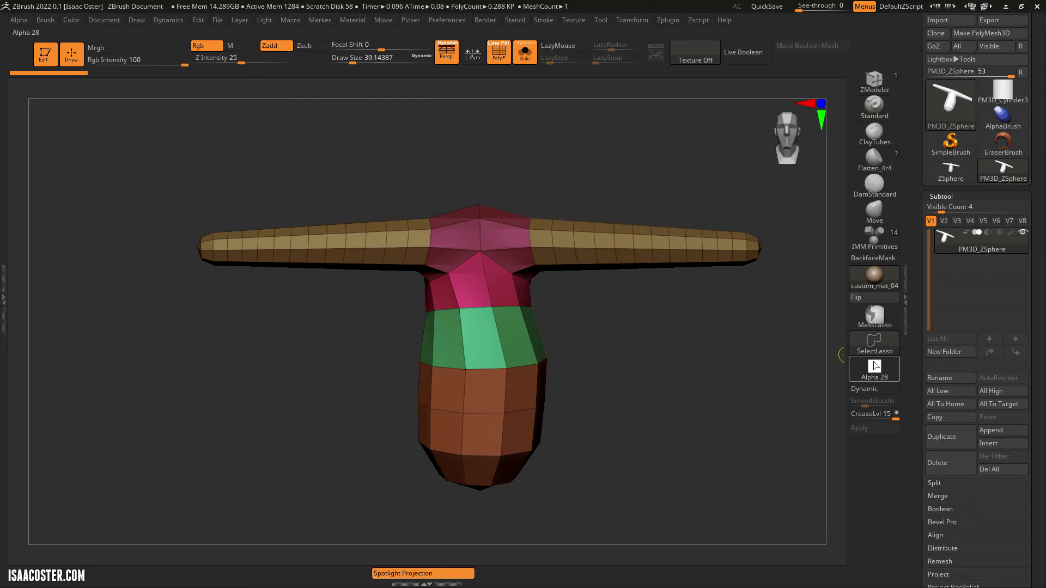
left_click_drag(628, 338, 599, 364, "alt")
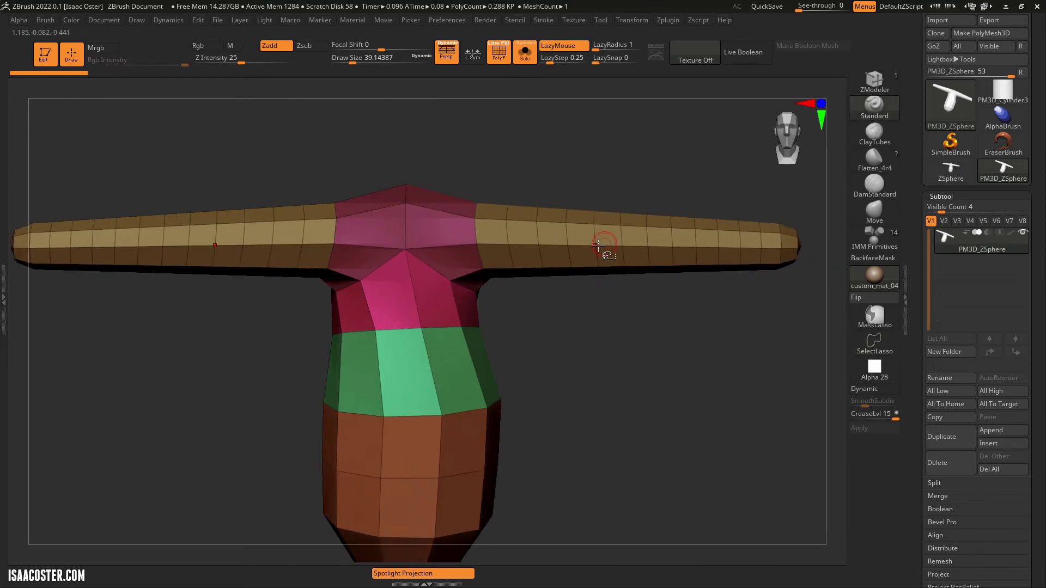
left_click(567, 240, "ctrl+shift")
left_click(575, 315, "ctrl+shift")
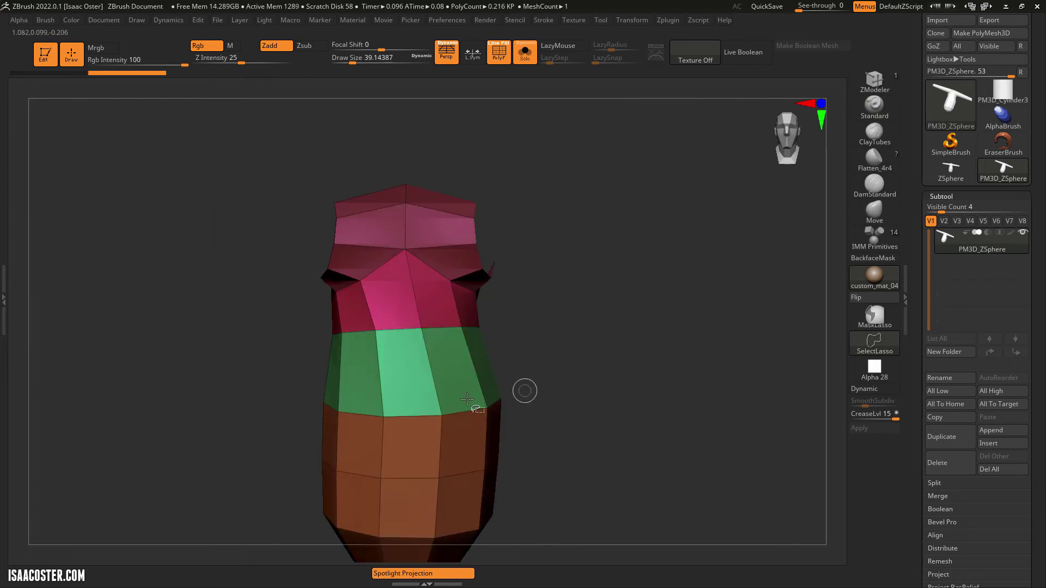
Hide the pink shoulder and chest polygroups by inverting the visibility, then show the whole figure again.
left_click(436, 417, "ctrl+shift")
left_click_drag(532, 419, 544, 338, "ctrl+shift")
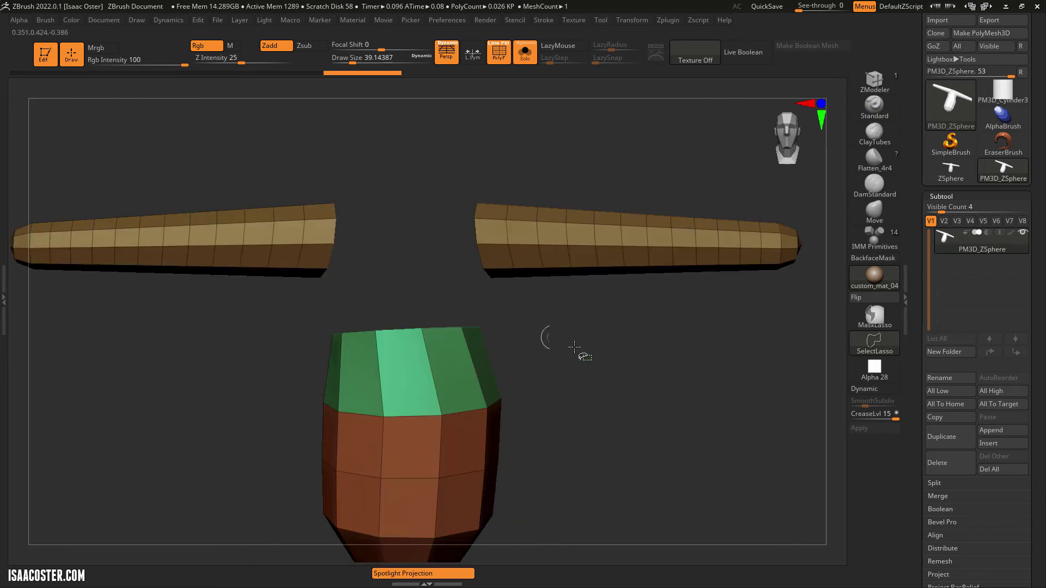
left_click(573, 347, "ctrl+shift")
Isolate the brown lower-body polygroup, invert the visibility and show the whole figure again.
left_click_drag(570, 435, 568, 370, "alt")
left_click(436, 464, "ctrl+shift")
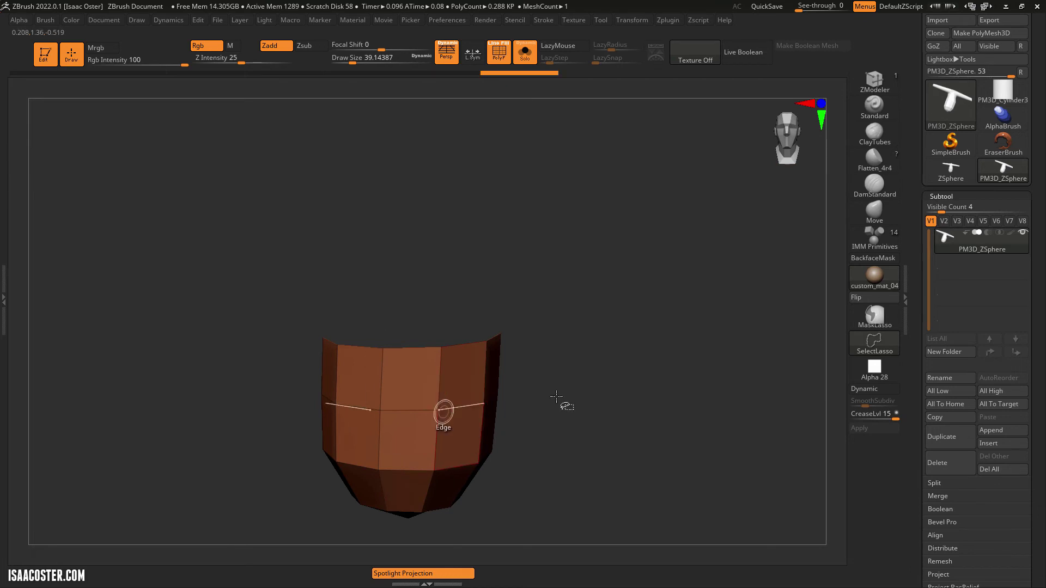
mouse_move(565, 407)
left_mouse_down("ctrl+shift")
mouse_move(582, 410)
mouse_move(535, 398)
mouse_move(613, 409)
left_mouse_up("ctrl+shift")
left_click(561, 381, "ctrl+shift")
key("ctrl+shift")
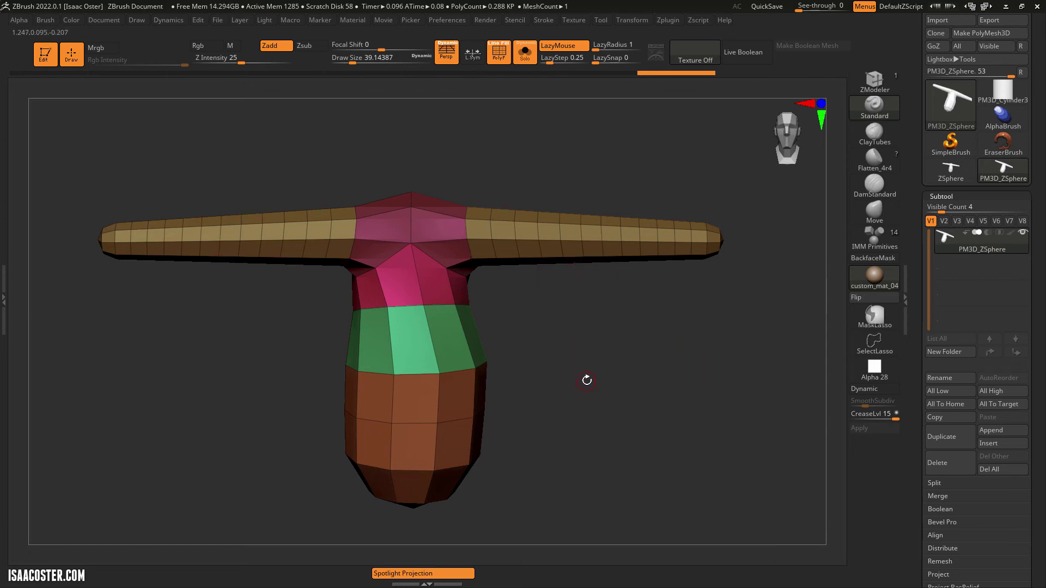
Hide the green waist polygon loop by picking one of its edges with SelectLasso, then show the whole figure again.
mouse_move(587, 380)
left_mouse_down()
mouse_move(581, 368)
mouse_move(612, 348)
mouse_move(596, 497)
mouse_move(654, 357)
mouse_move(655, 366)
left_mouse_up()
key("f")
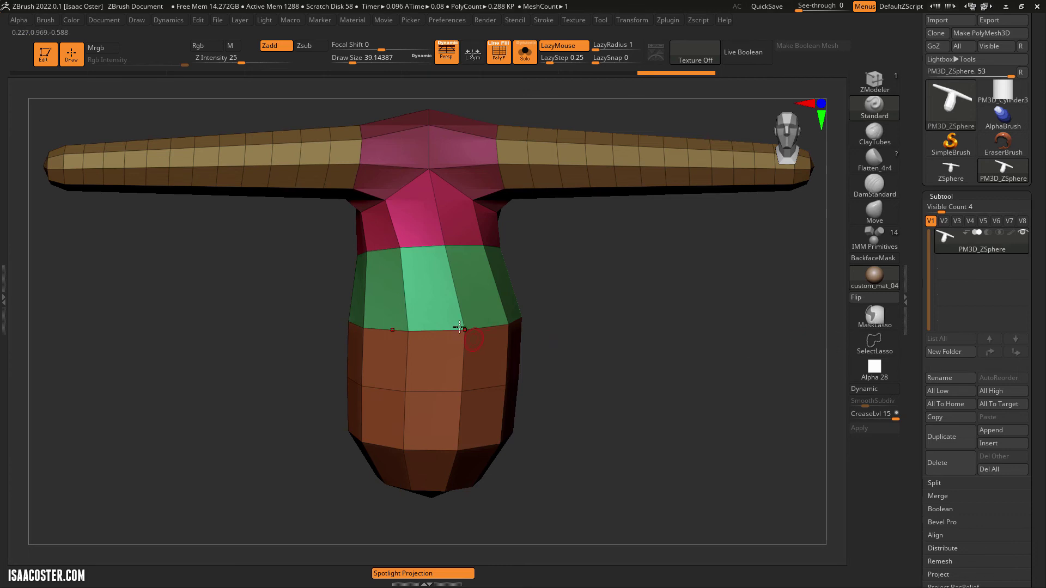
left_click(457, 293, "ctrl+shift")
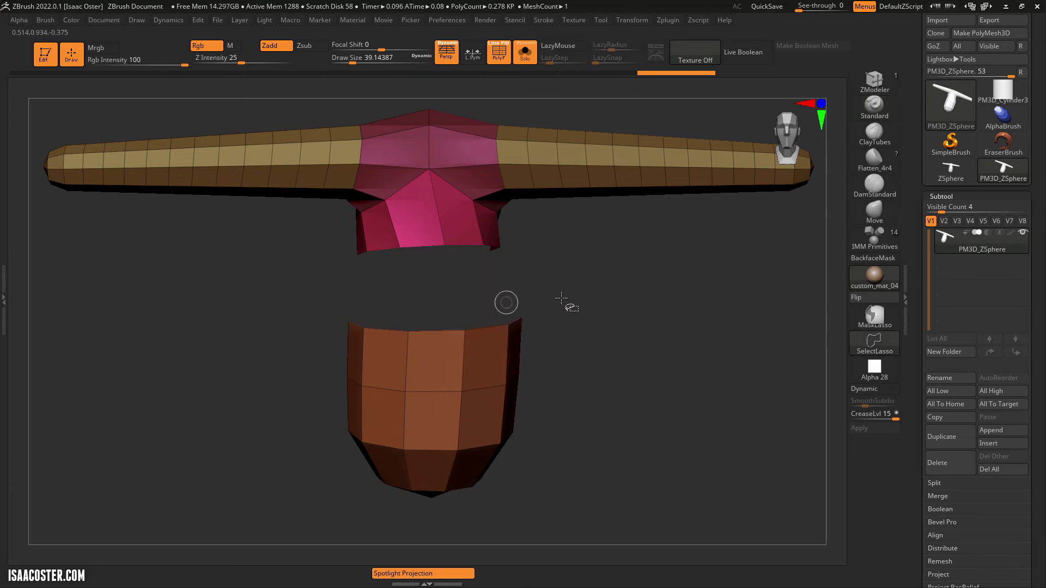
left_click_drag(562, 302, 624, 346)
left_click(624, 348, "ctrl+shift")
left_click(592, 463, "ctrl+shift")
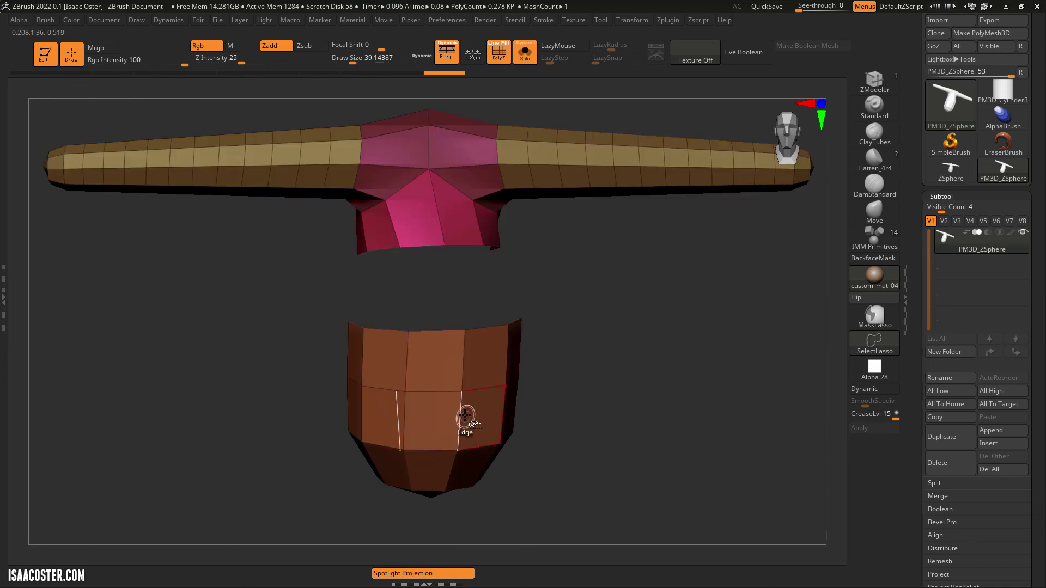
left_click(479, 423, "ctrl+alt+shift")
key("ctrl+z")
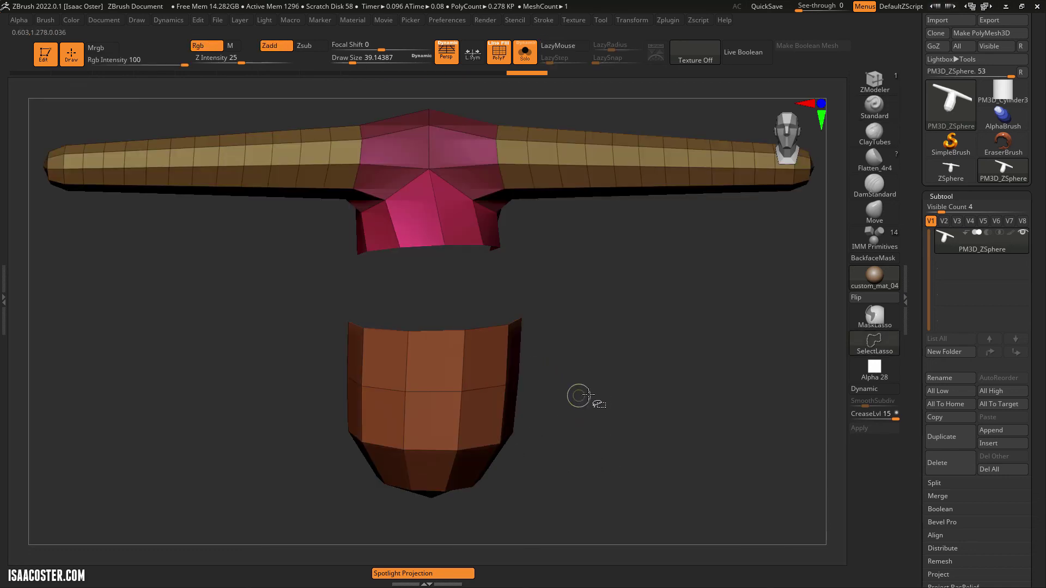
left_click(612, 400, "ctrl+shift")
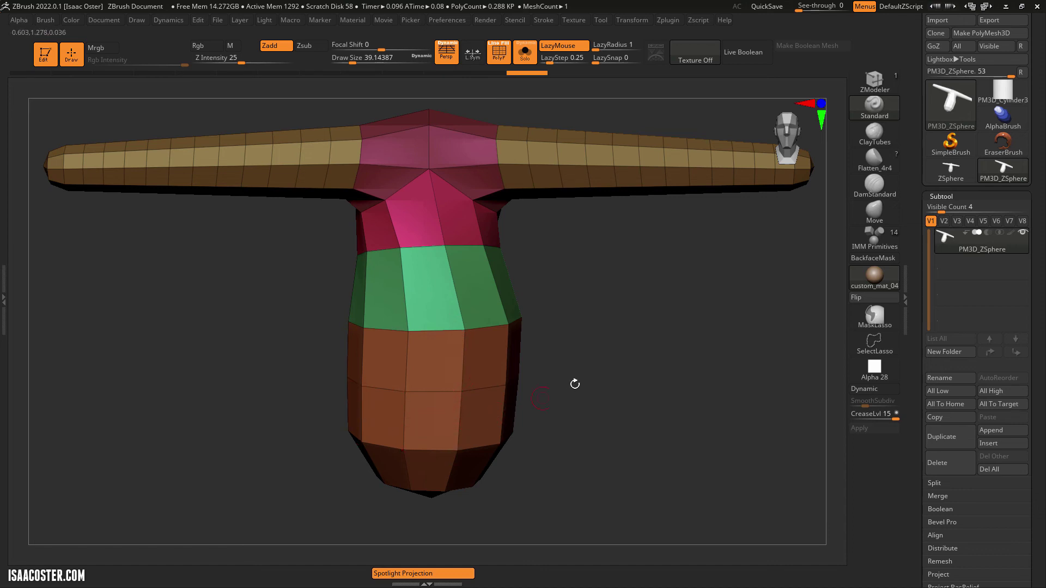
Hide a horizontal polygon loop on the brown lower body and vertical loops through the torso, then show the whole figure again.
left_click_drag(575, 384, 520, 399)
left_click(472, 432, "ctrl+shift")
mouse_move(649, 409)
left_mouse_down()
mouse_move(750, 367)
mouse_move(778, 392)
mouse_move(660, 406)
left_mouse_up()
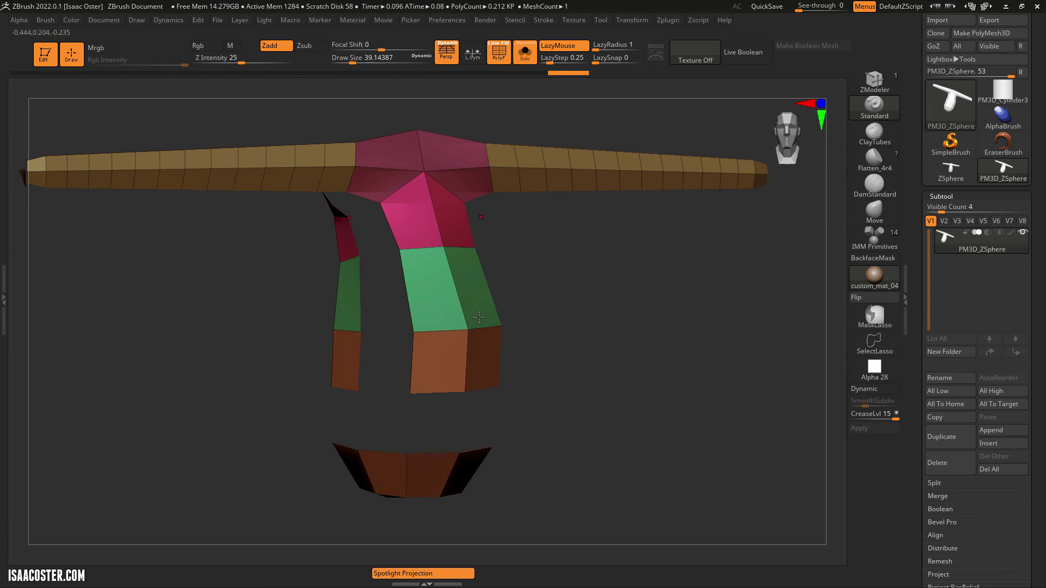
left_click_drag(556, 408, 586, 439)
left_click(590, 433, "ctrl+shift")
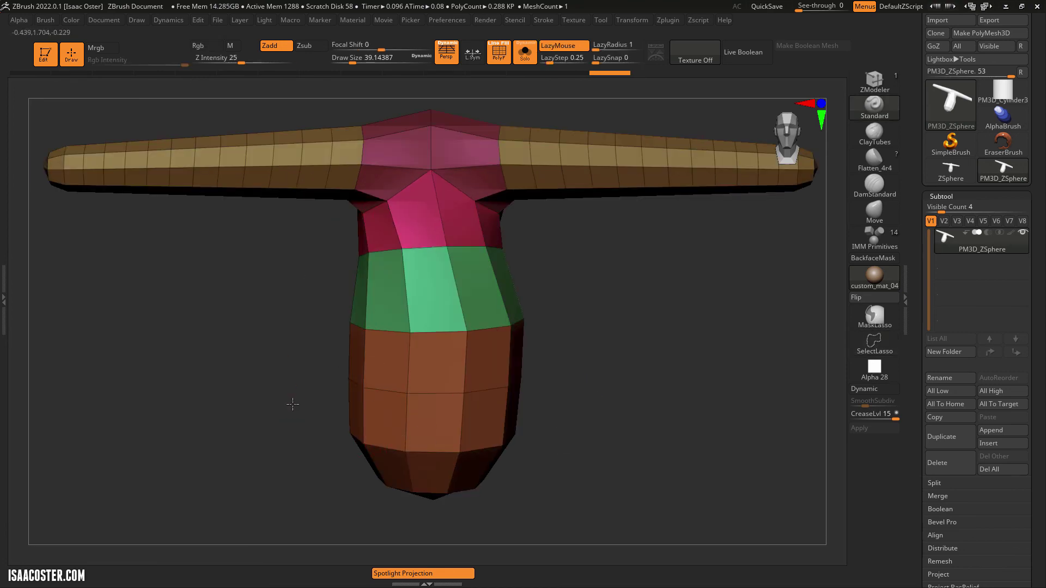
Hide another polygon loop starting from the brown lower body, then bring back the full figure.
left_click(387, 375, "ctrl+alt+shift")
mouse_move(596, 368)
left_mouse_down()
mouse_move(577, 335)
mouse_move(594, 351)
mouse_move(535, 433)
left_mouse_up()
left_click(535, 432, "ctrl+shift")
Switch to the ZModeler brush, hide the green waist loop by its vertical edge, then make all polygons visible again.
key("b")
key("z")
key("m")
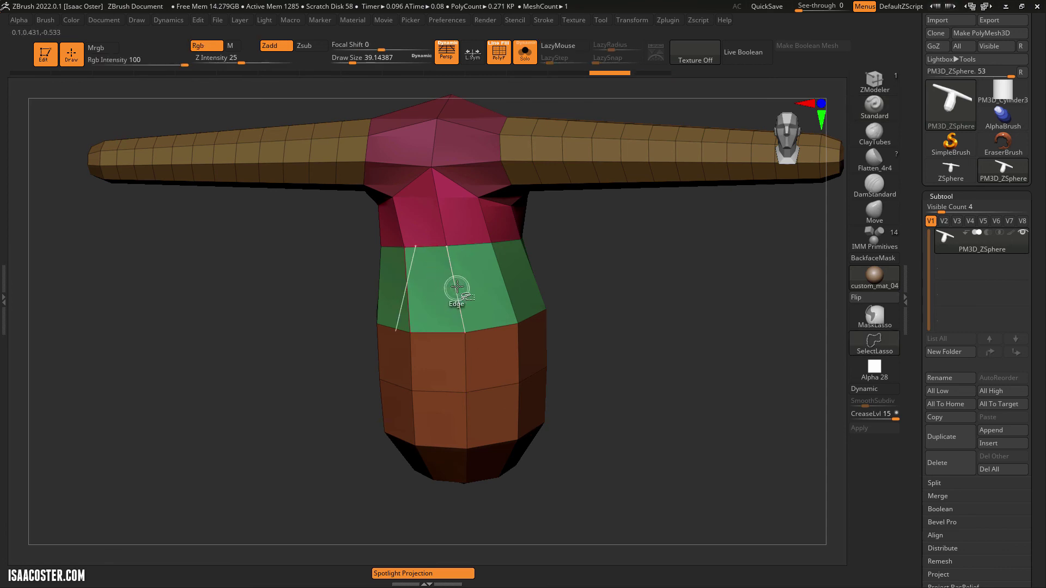
left_click(457, 287, "ctrl+alt+shift")
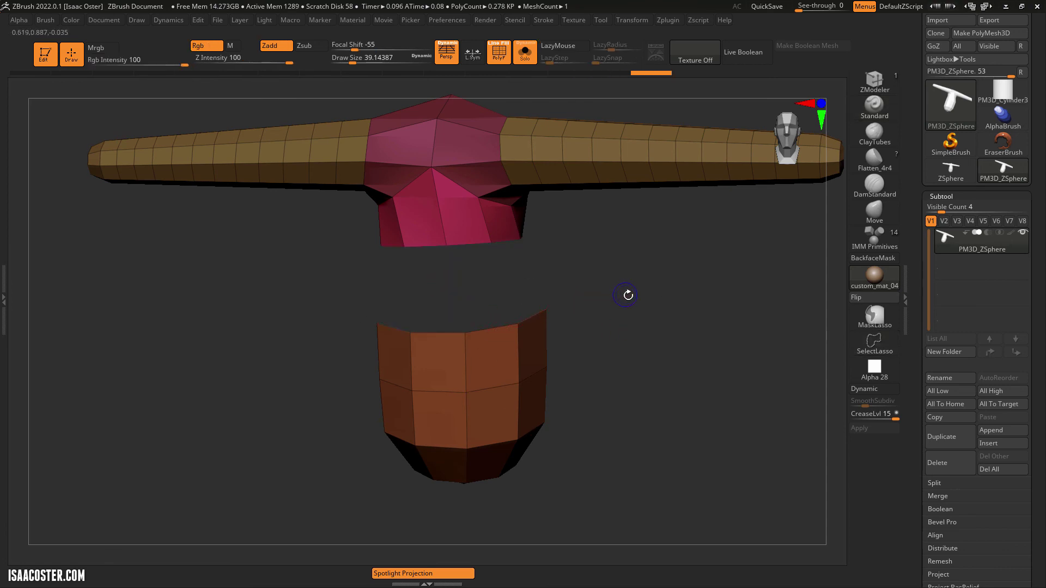
left_click_drag(628, 294, 654, 381, "shift")
mouse_move(675, 345)
left_mouse_down("ctrl+shift")
mouse_move(623, 323)
mouse_move(620, 289)
left_mouse_up("ctrl+shift")
left_click(616, 297, "ctrl+shift")
Hide several separate polygon loops along both arms with SelectLasso, including the loops beside the shoulders, leaving gaps between arm segments.
left_click(590, 185)
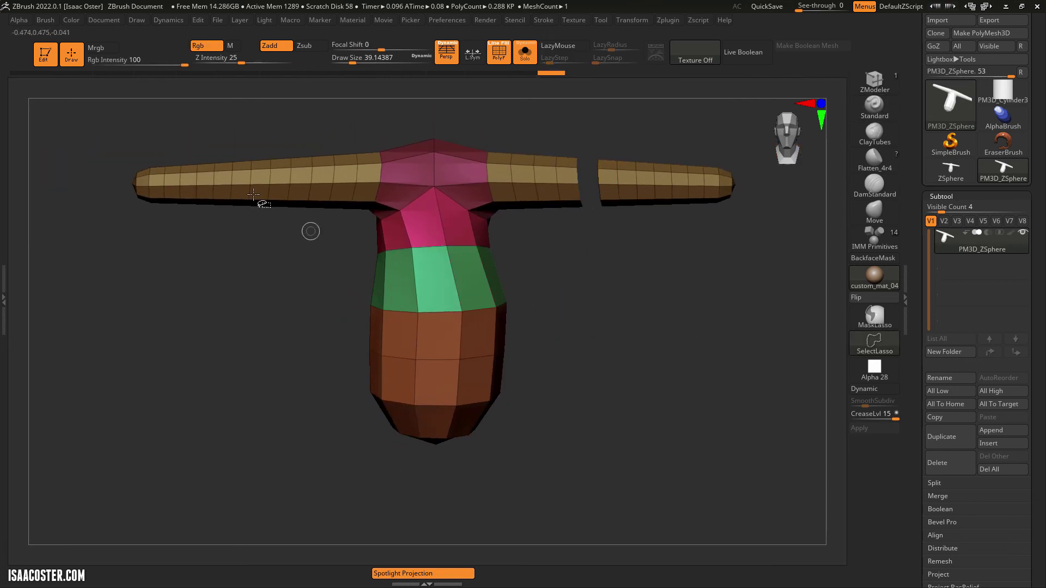
left_click(261, 186)
left_click(205, 184)
left_click(173, 185)
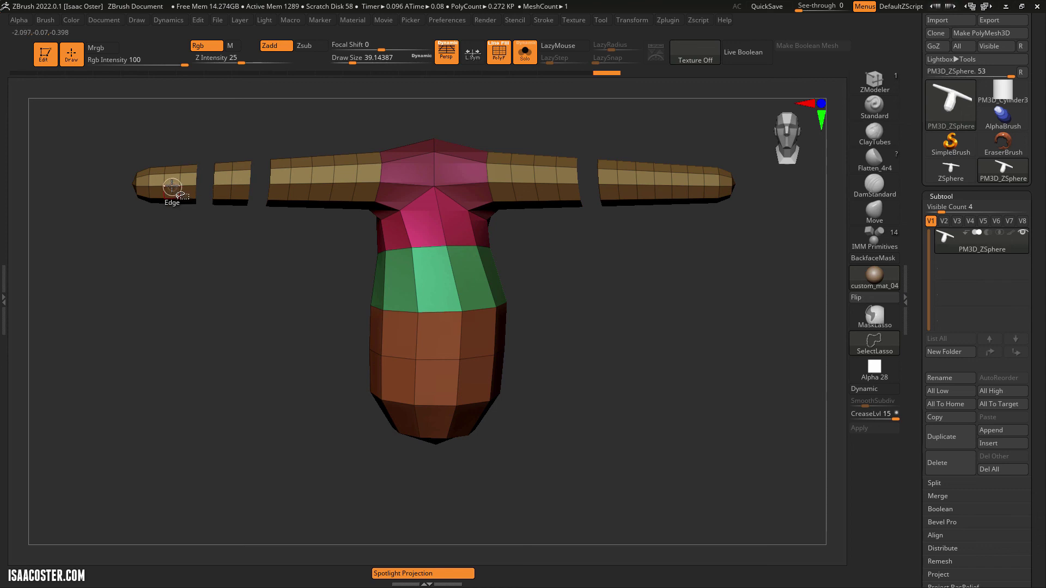
left_click(546, 185)
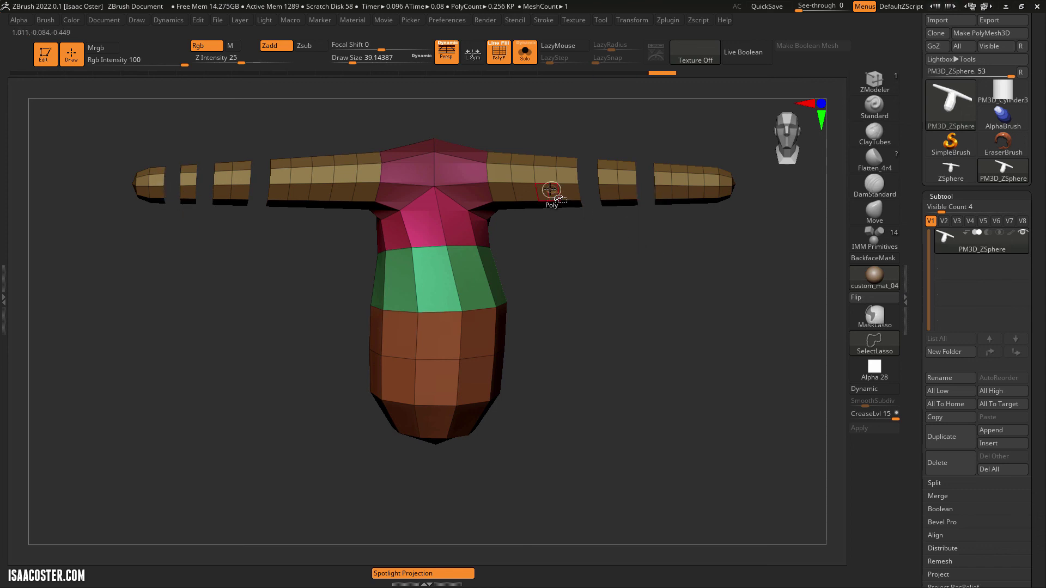
left_click(646, 186)
left_click(680, 188)
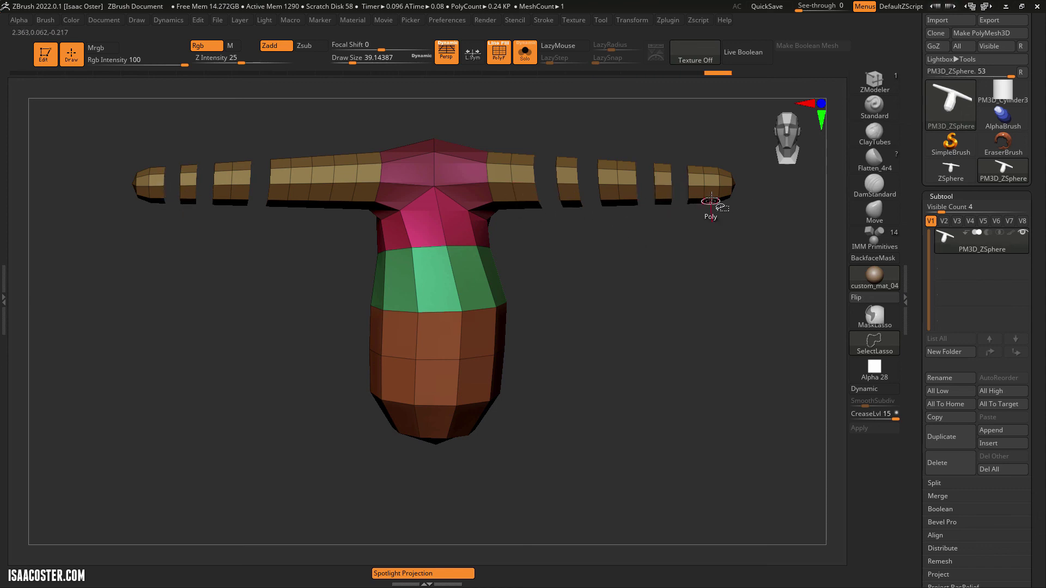
left_click(707, 188)
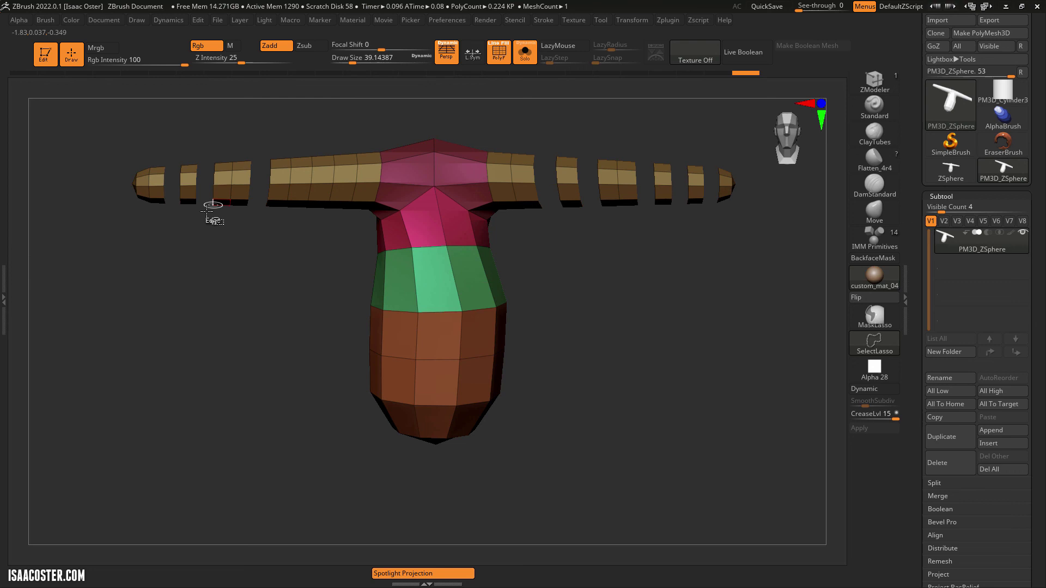
left_click(336, 191)
left_click(373, 190)
left_click(500, 187)
Activate the Standard brush and change the selection brush from SelectLasso to SelectRect.
key("b")
key("s")
key("t")
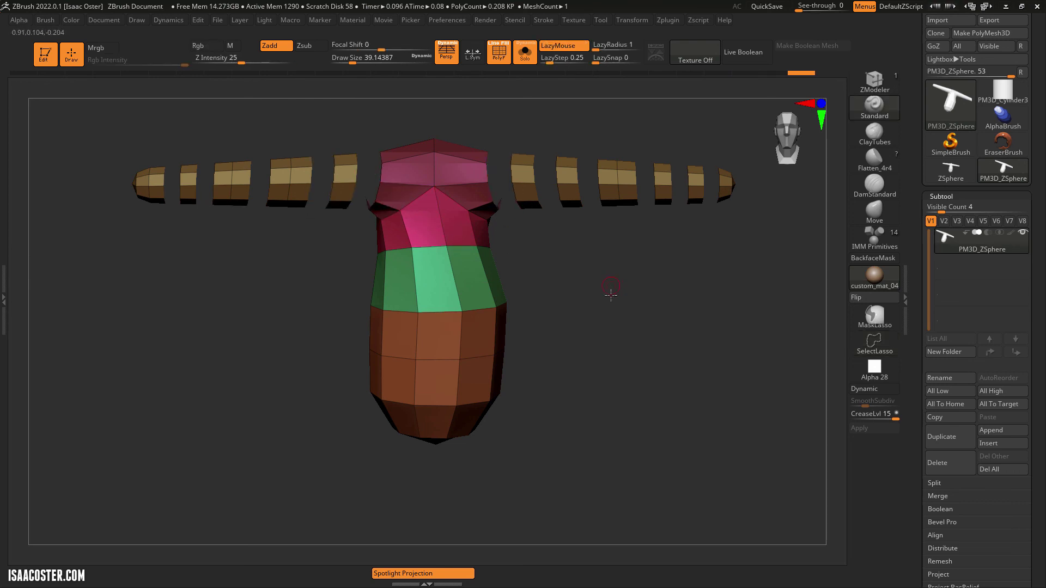
mouse_move(610, 295)
left_mouse_down("alt")
mouse_move(619, 338)
mouse_move(551, 333)
mouse_move(627, 365)
mouse_move(604, 327)
mouse_move(625, 294)
mouse_move(602, 280)
mouse_move(607, 294)
left_mouse_up("alt")
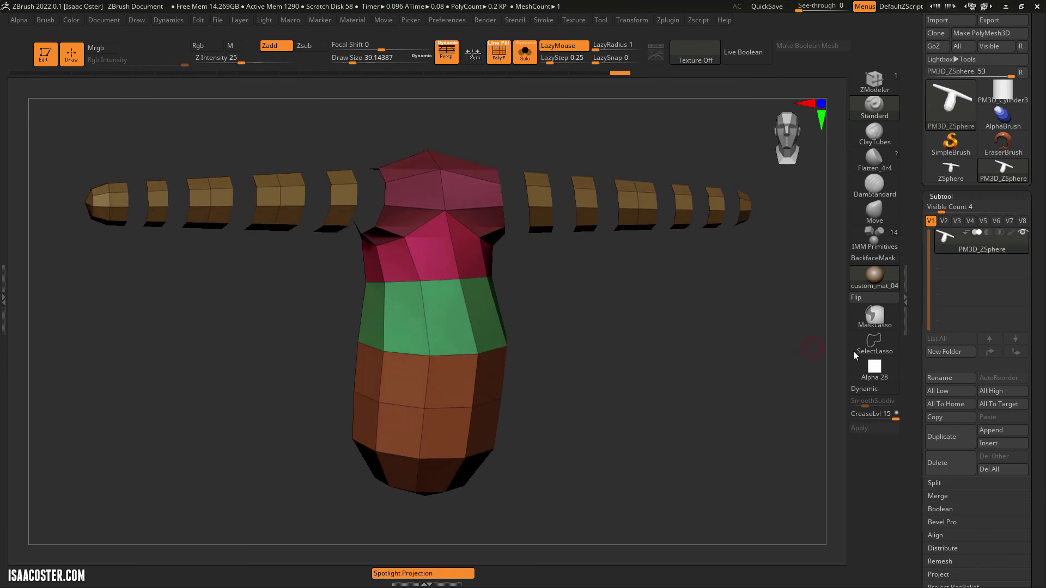
left_click(884, 337)
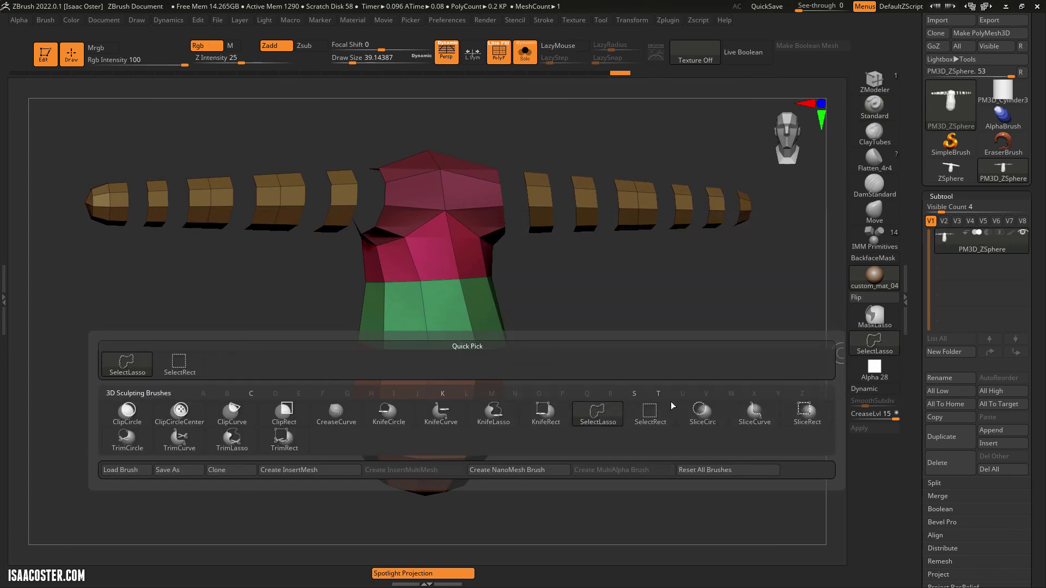
left_click(650, 413)
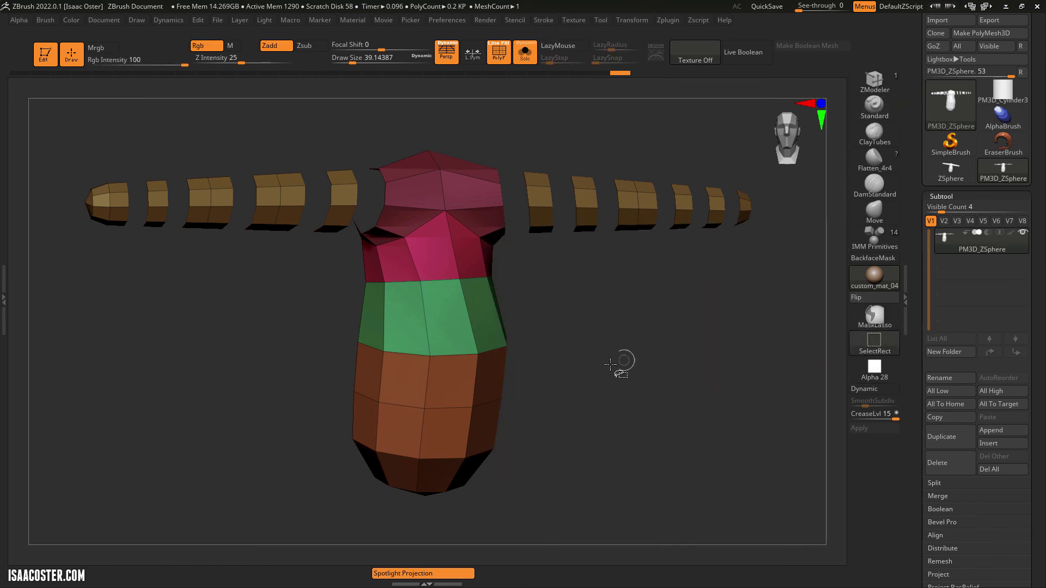
left_click_drag(610, 364, 631, 362, "shift")
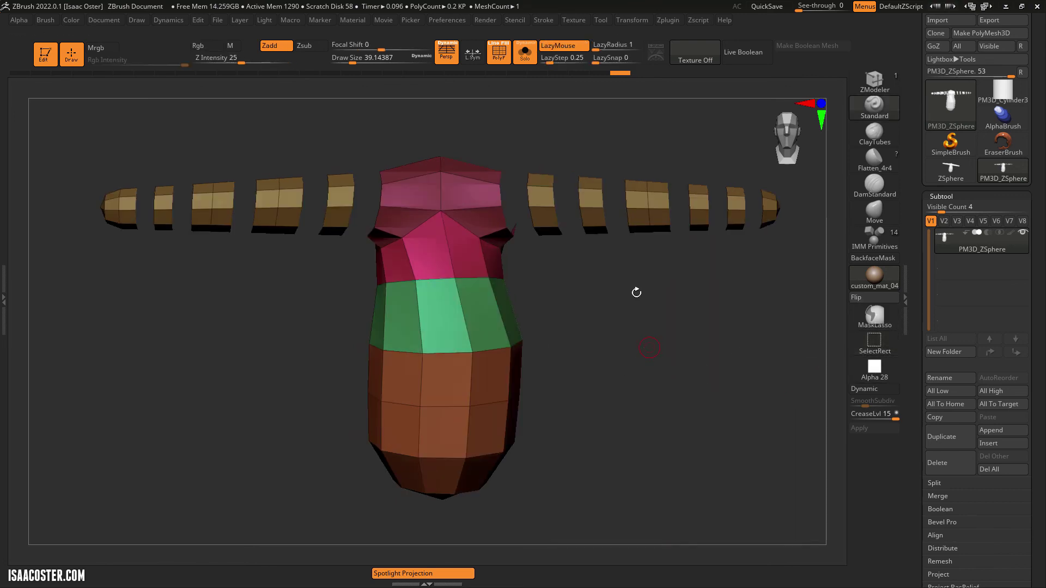